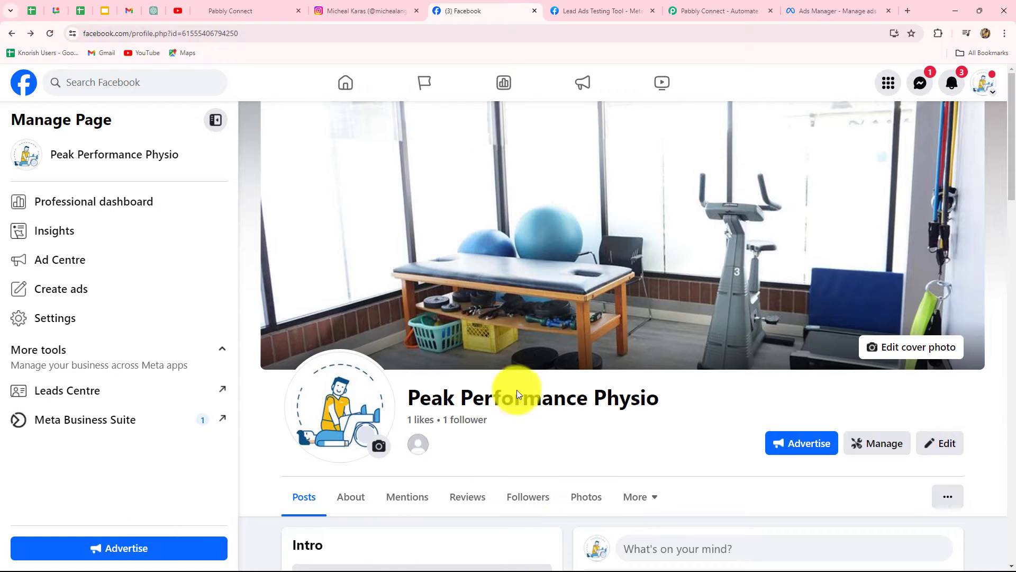
# Browse the Facebook page's settings and privacy options, including linked accounts
pyautogui.click(59, 323)
pyautogui.scroll(-12, 75, 479)
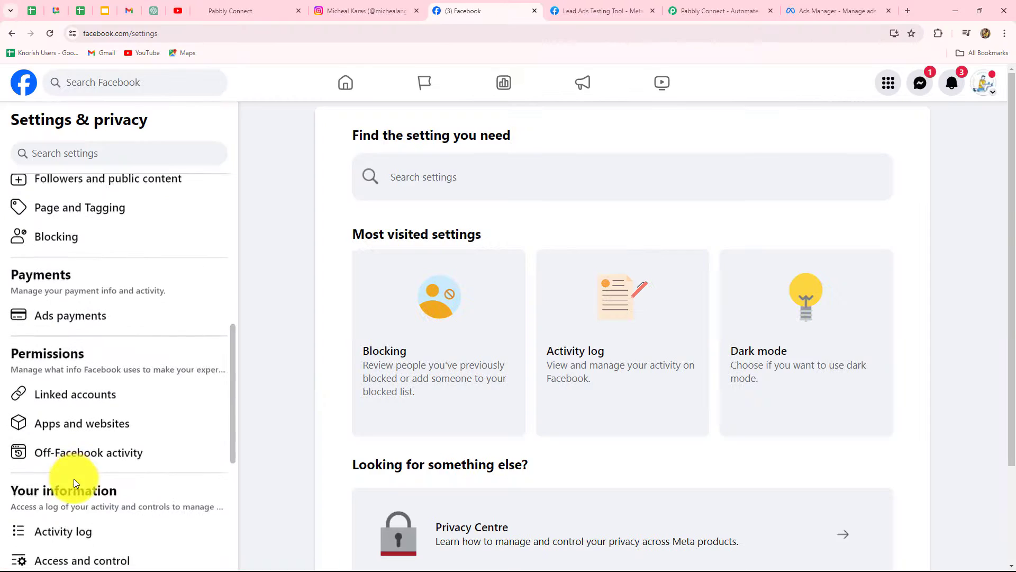
pyautogui.scroll(2, 96, 344)
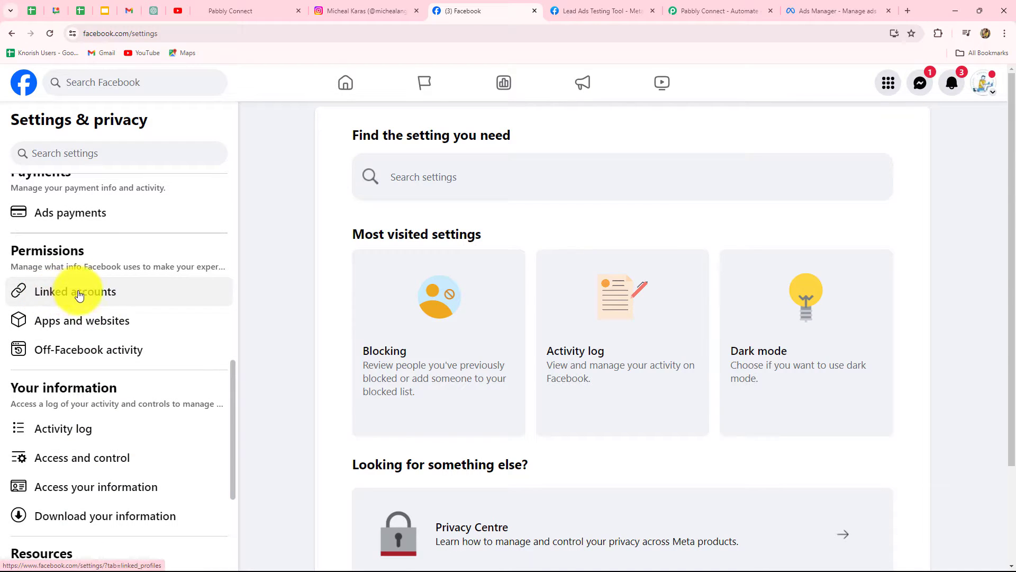
pyautogui.click(86, 294)
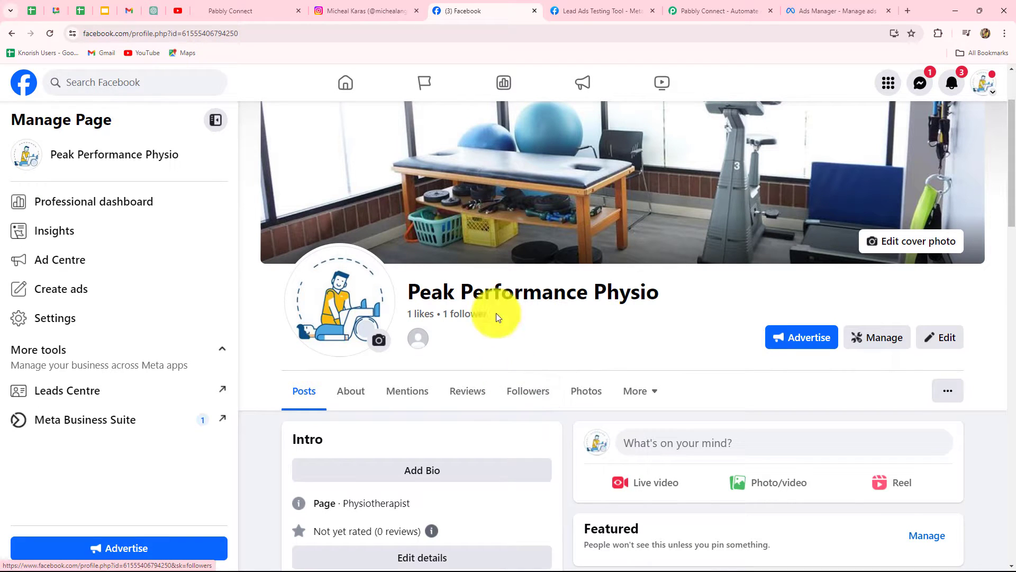
# Review the Instagram profile and the lead ad's identity setup in Ads Manager, dismissing the recommendations panel
pyautogui.click(338, 9)
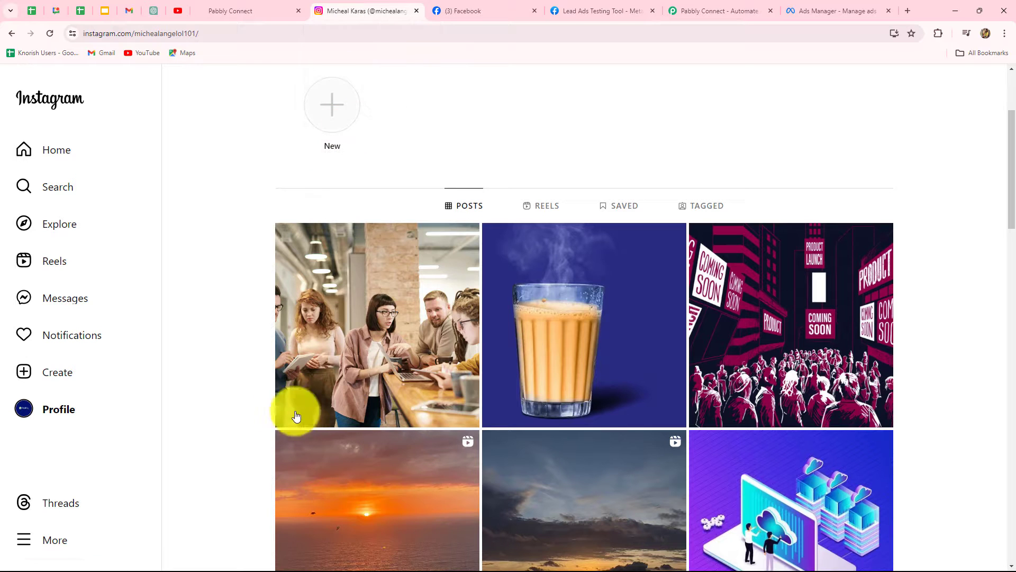
pyautogui.scroll(4, 240, 398)
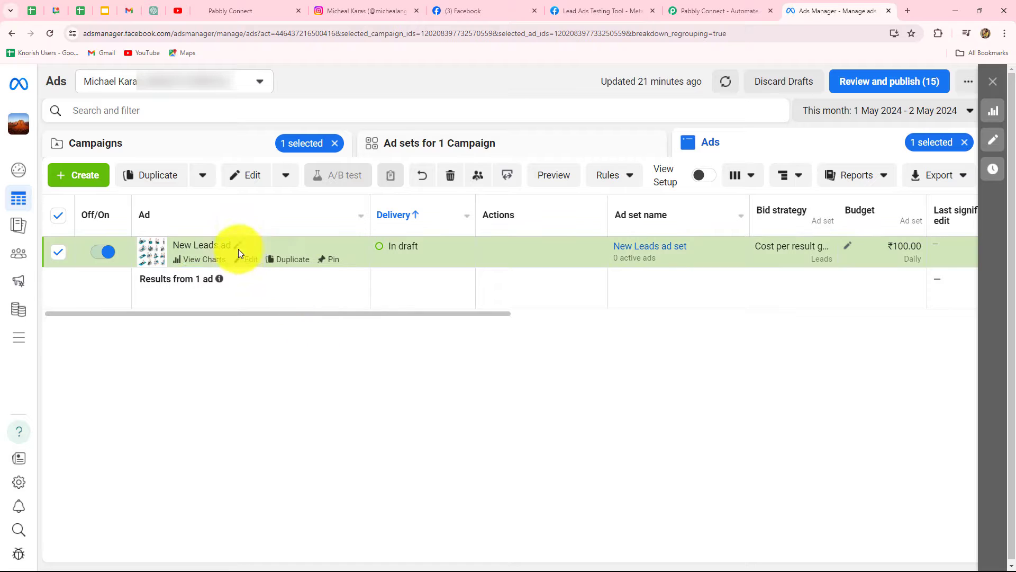
pyautogui.click(252, 260)
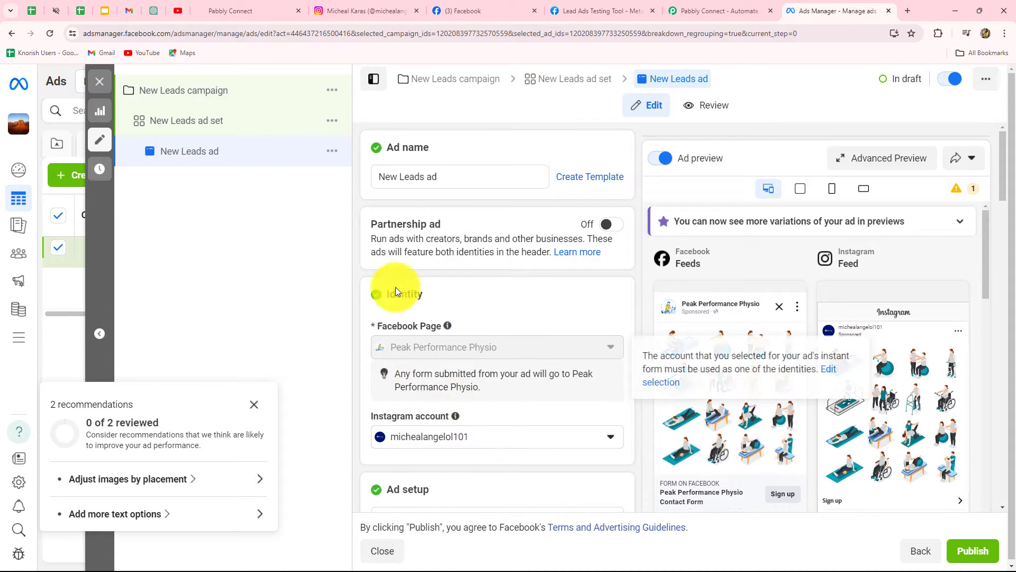
pyautogui.moveTo(443, 347)
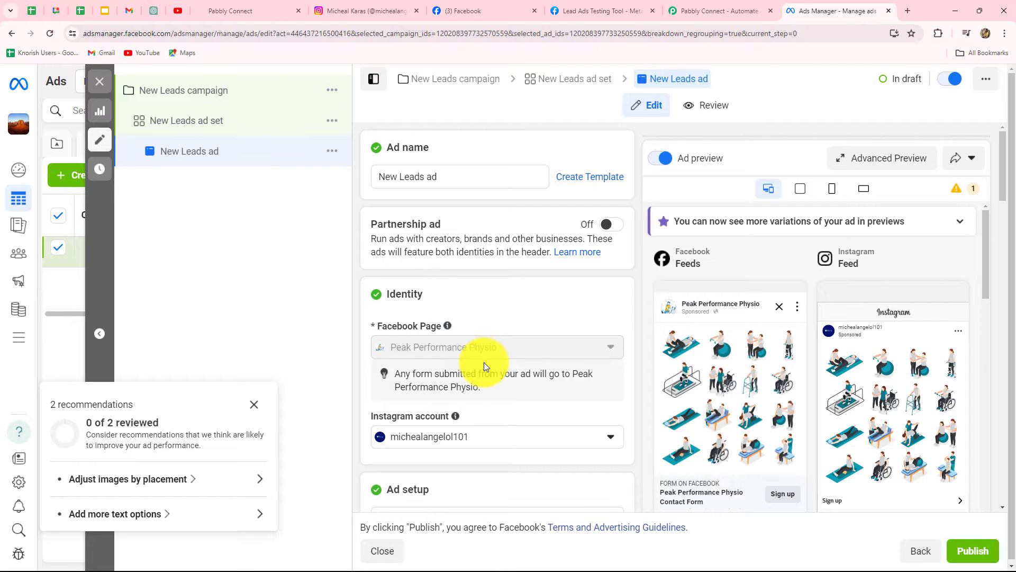
pyautogui.scroll(-3, 484, 362)
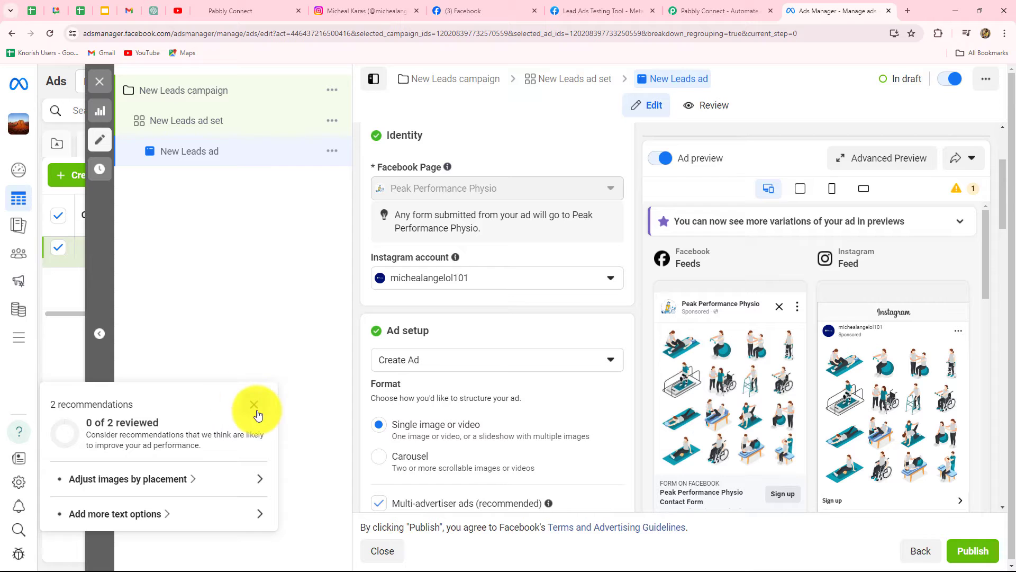
pyautogui.click(254, 404)
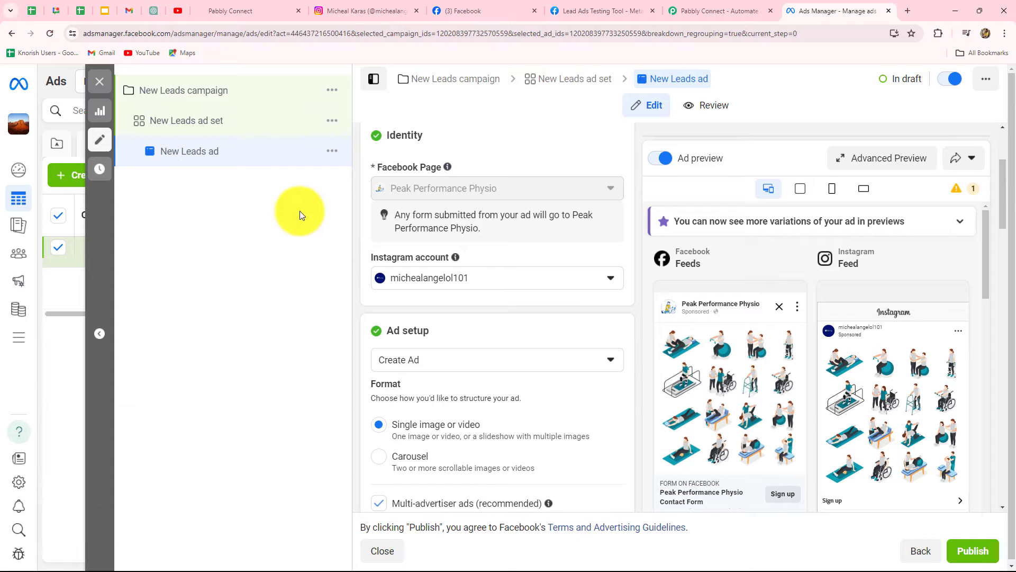
# Switch to the Pabbly site, close the sale popup, sign in and open Pabbly Connect
pyautogui.click(678, 11)
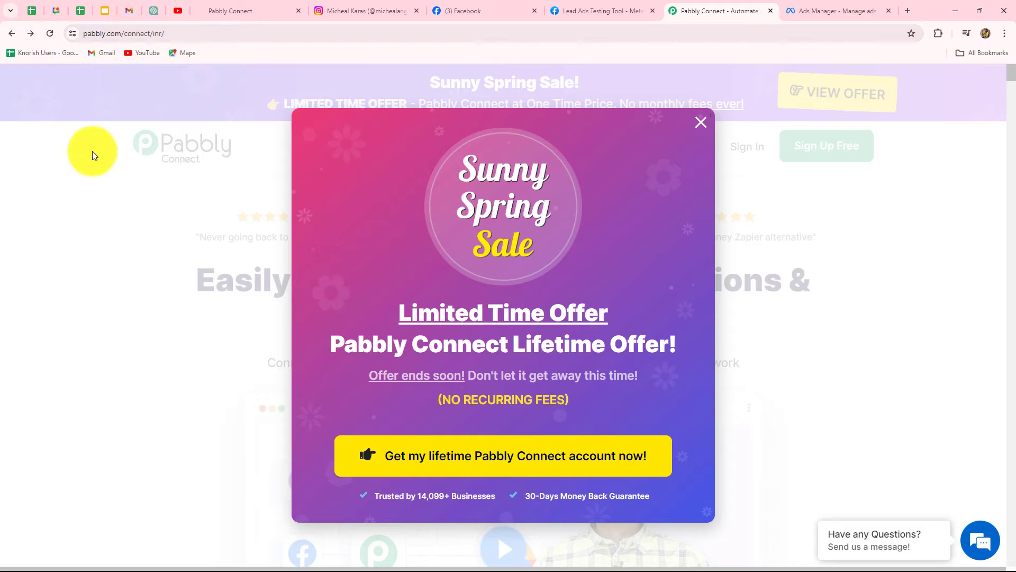
pyautogui.click(701, 123)
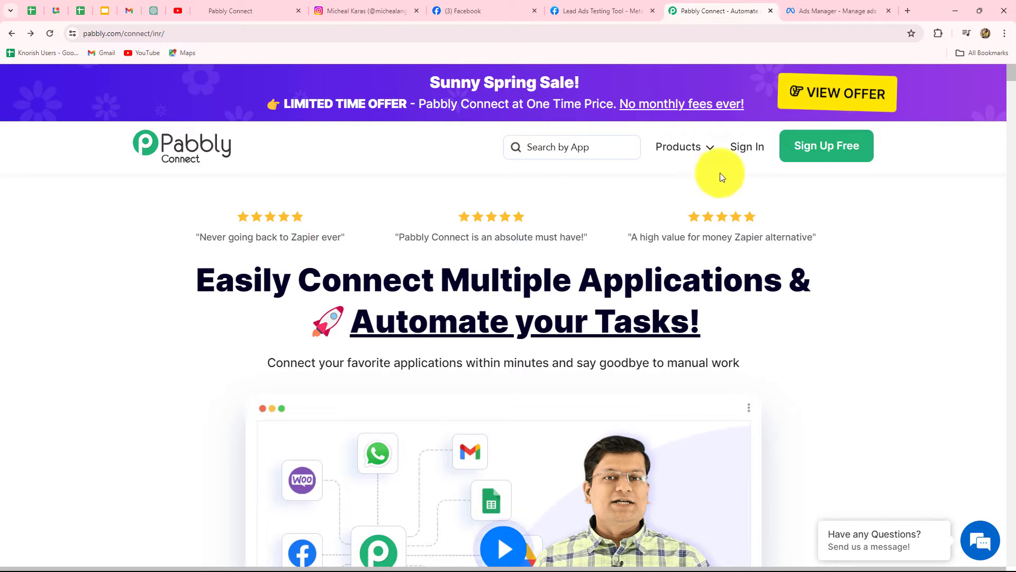
pyautogui.click(741, 153)
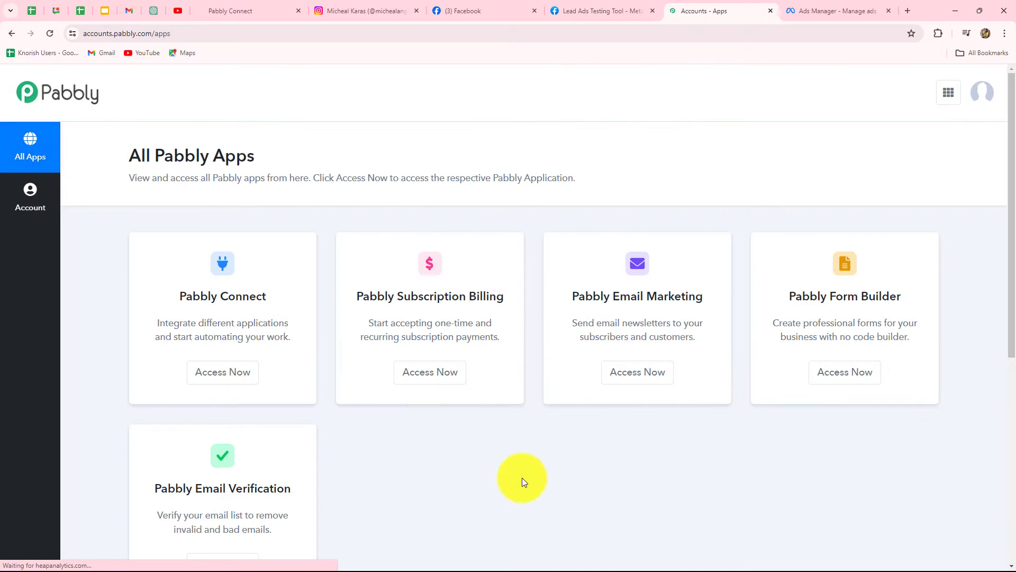
pyautogui.scroll(-4, 522, 478)
pyautogui.scroll(4, 521, 480)
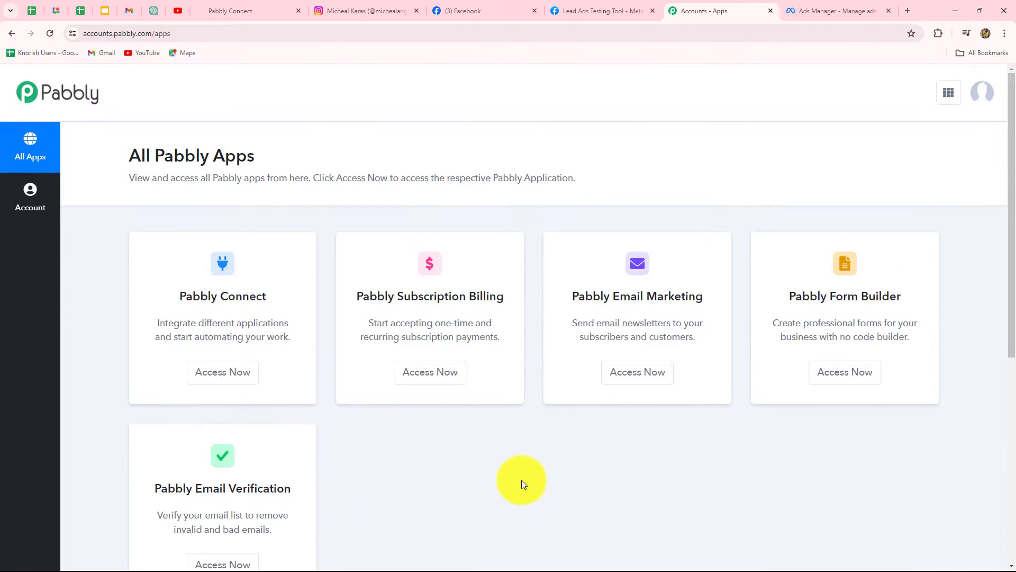
pyautogui.tripleClick(174, 298)
pyautogui.click(246, 366)
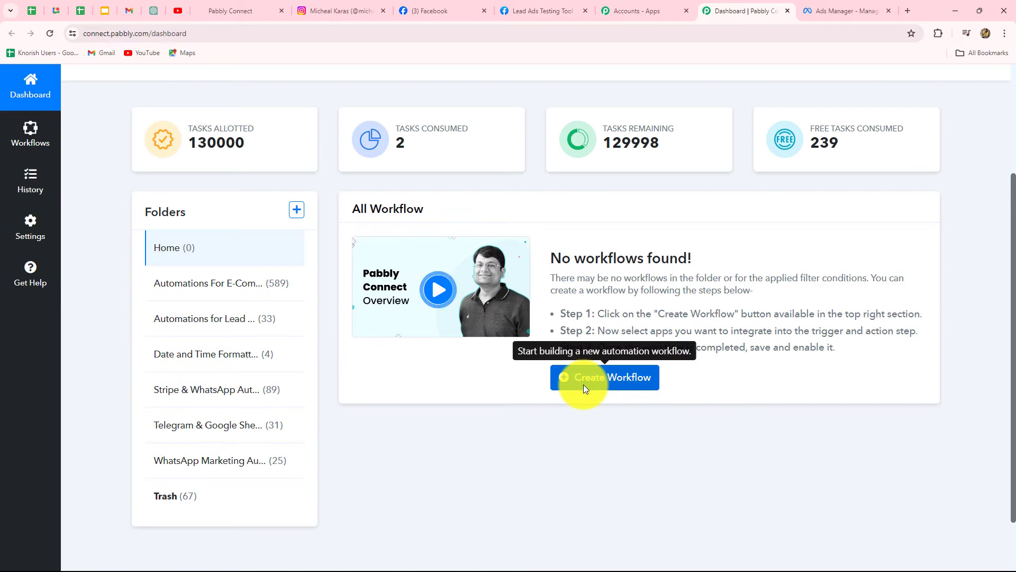
# Create a workflow named 'Add Instagram Ads Lead to GoHighLevel CRM with Custom Fields' in the Automations for Lead Management folder
pyautogui.scroll(3, 583, 384)
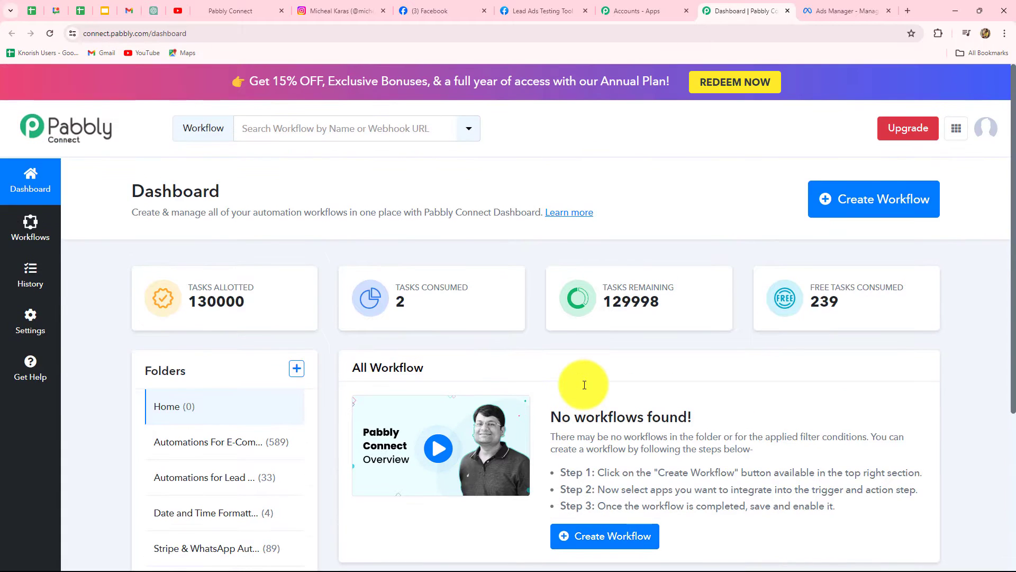
pyautogui.scroll(-1, 583, 385)
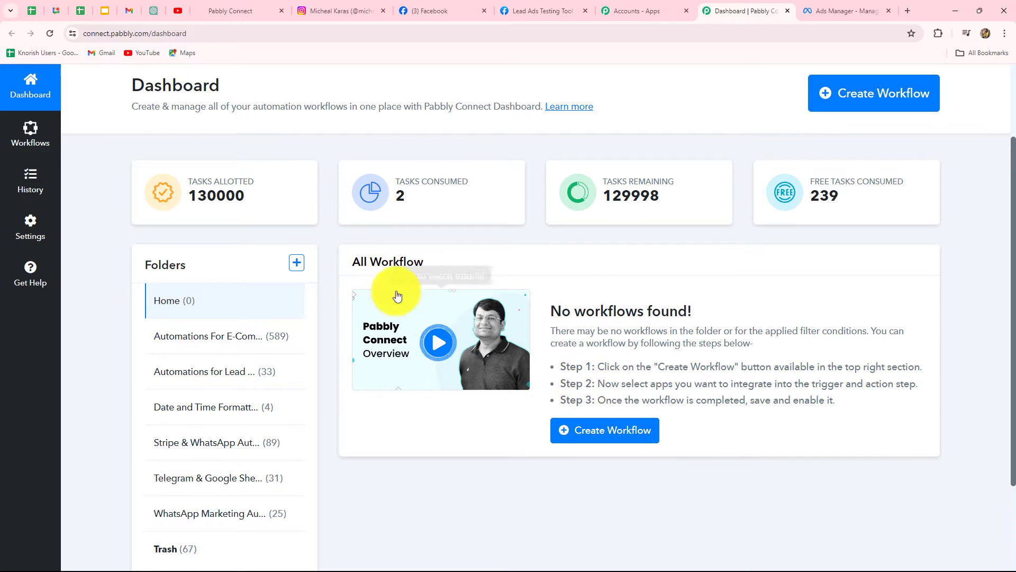
pyautogui.scroll(-1, 123, 446)
pyautogui.scroll(-2, 123, 449)
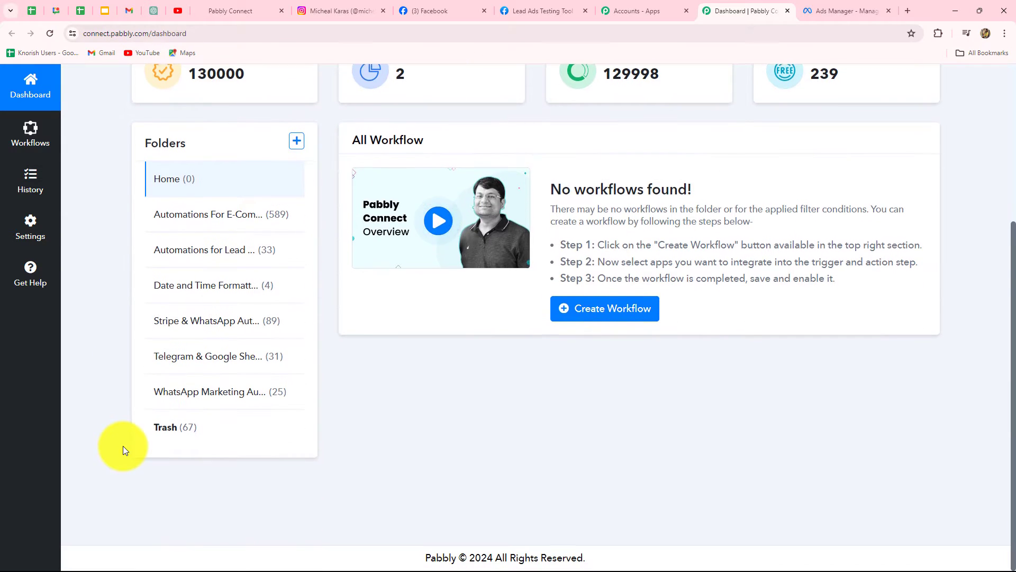
pyautogui.scroll(3, 123, 448)
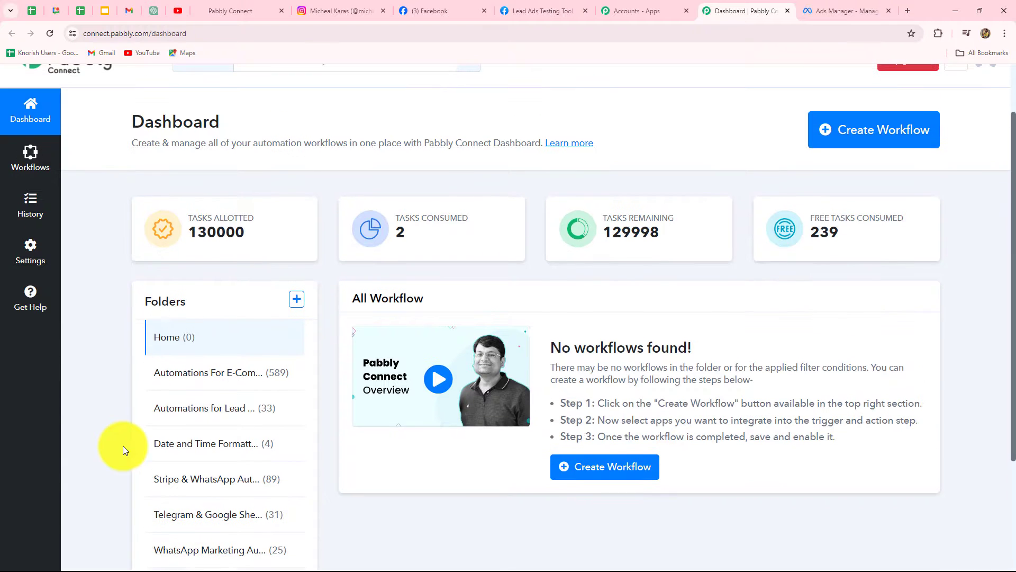
pyautogui.click(864, 145)
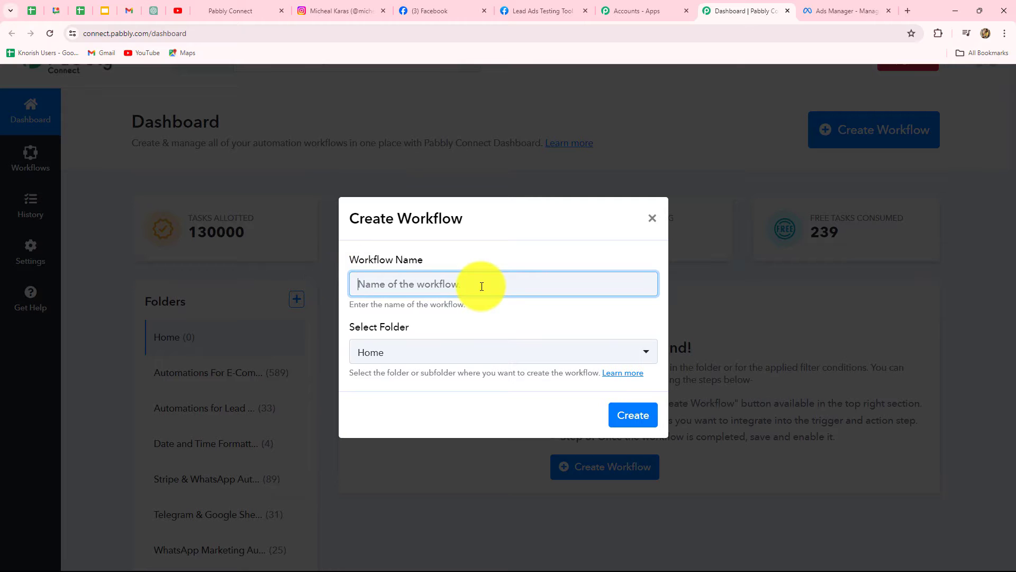
pyautogui.write('Add Instagram Ads Lead to GoHighLevel CRM with Custom Fields')
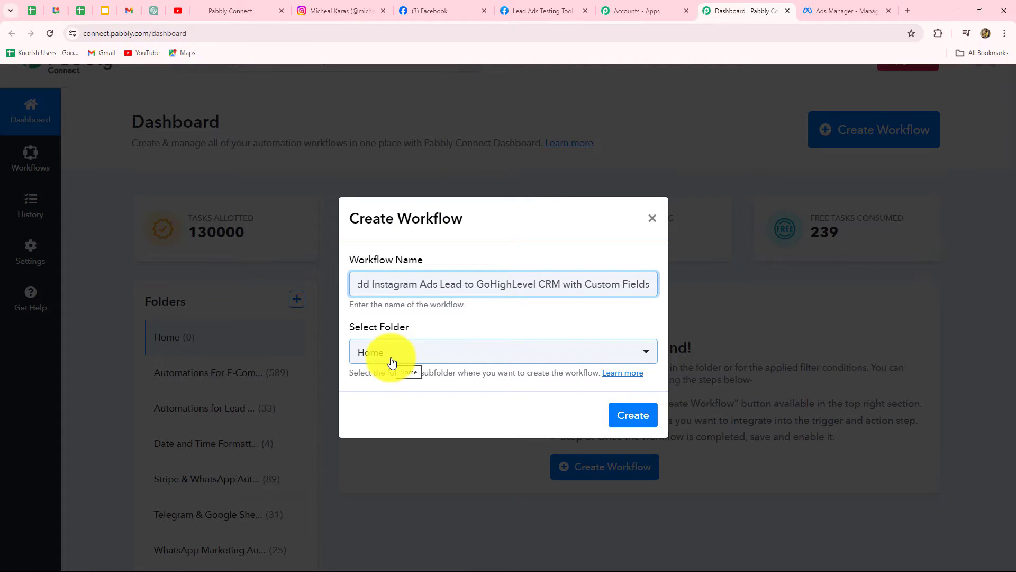
pyautogui.click(394, 359)
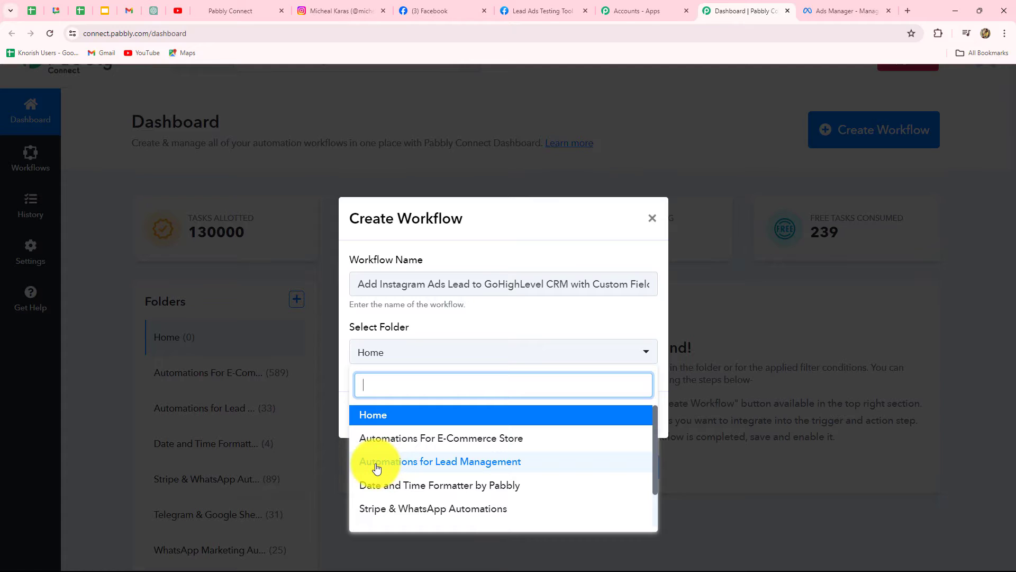
pyautogui.click(491, 464)
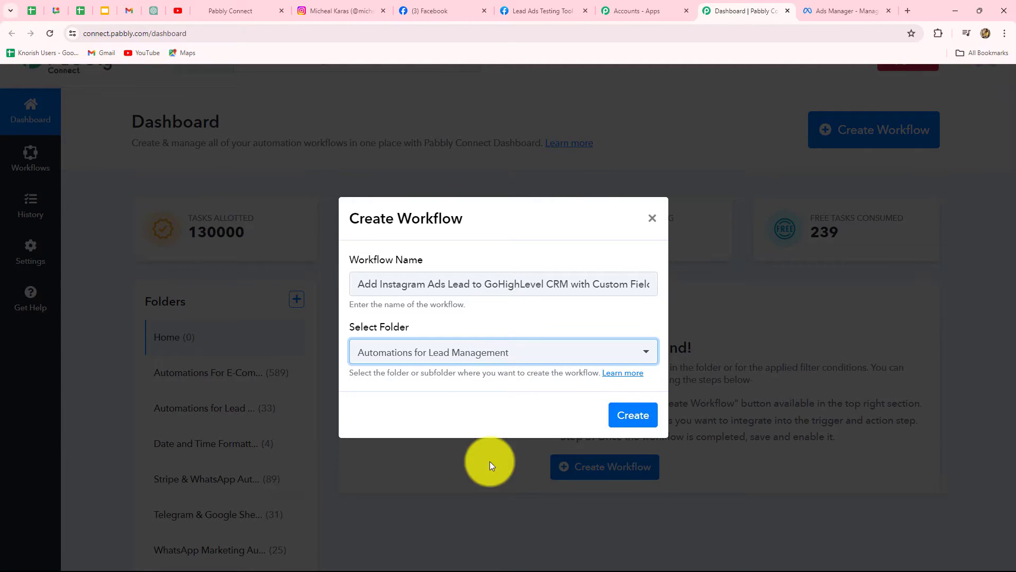
pyautogui.click(635, 415)
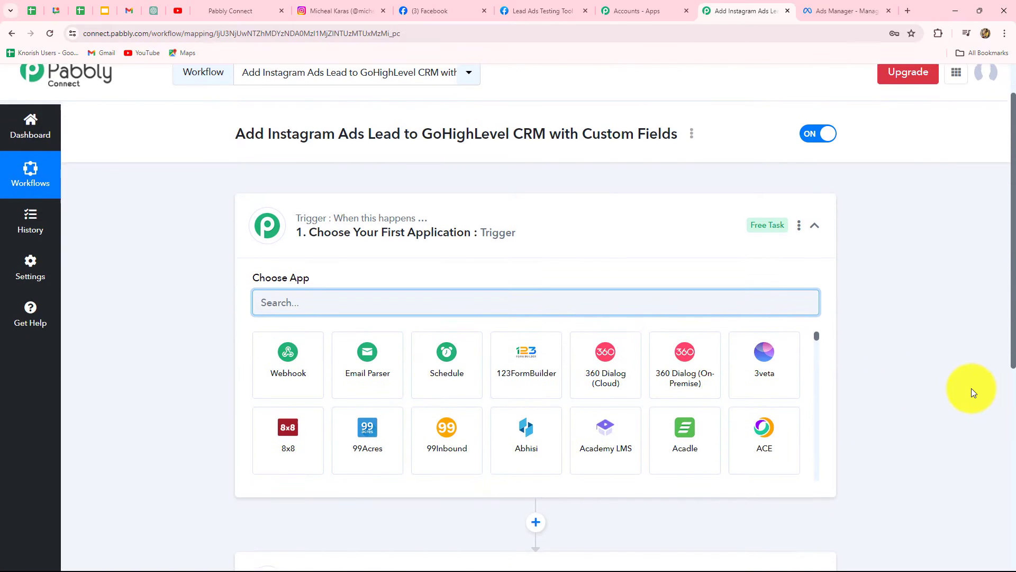
# Set the trigger app to Instagram Lead Ads with the New Lead (Instant) trigger event
pyautogui.scroll(-4, 971, 388)
pyautogui.scroll(1, 970, 392)
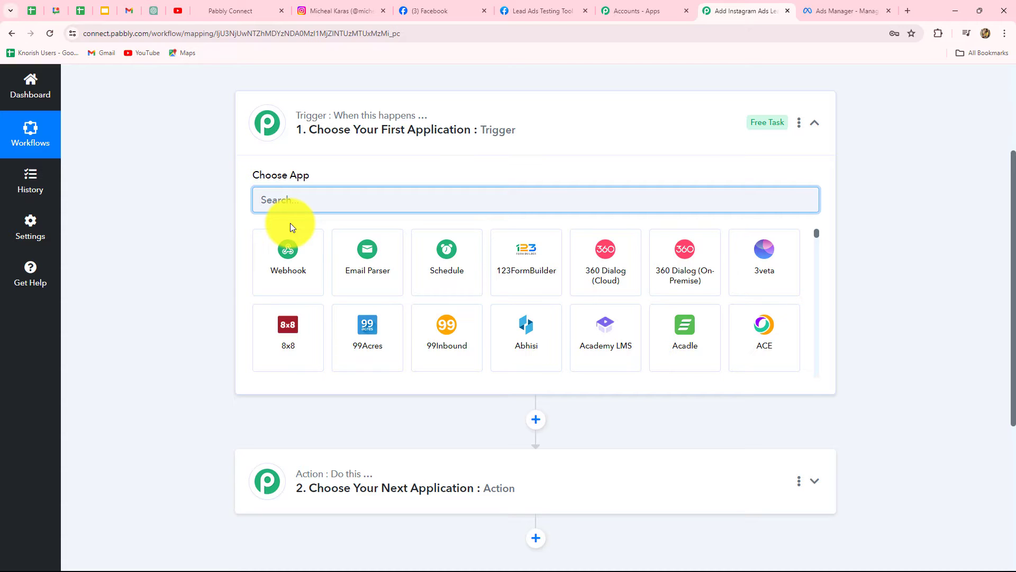
pyautogui.write('Insta')
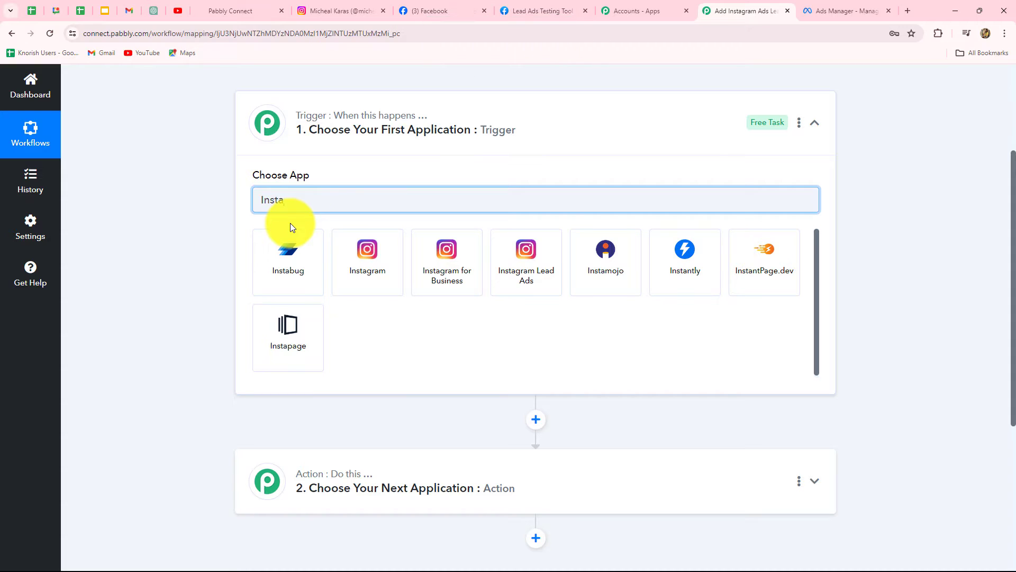
pyautogui.click(520, 268)
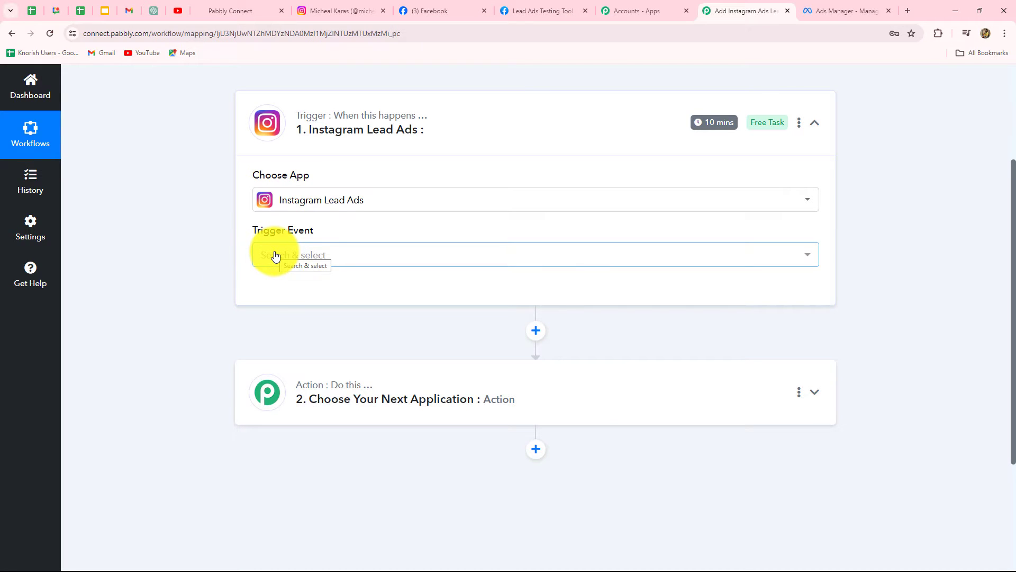
pyautogui.click(275, 256)
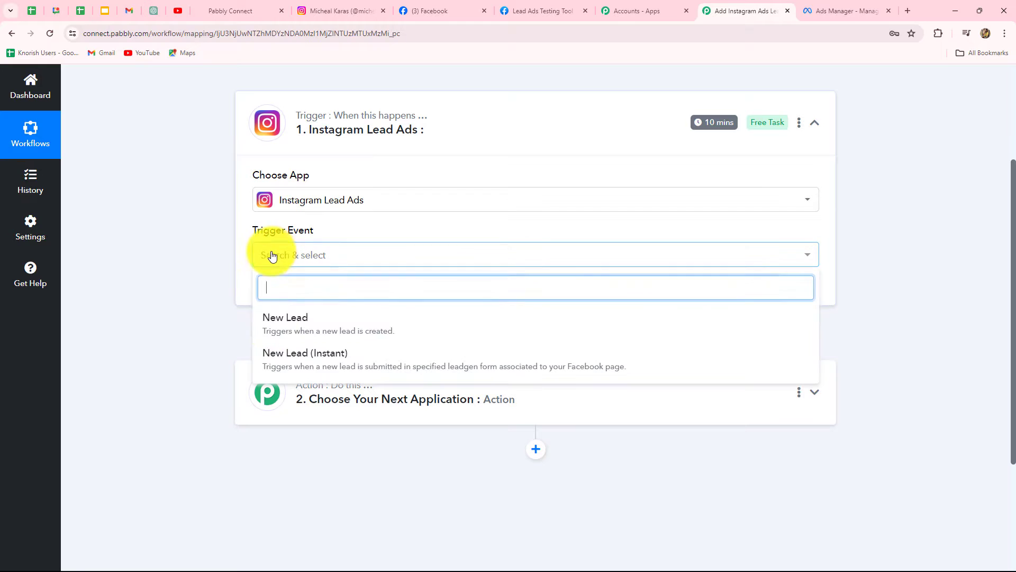
pyautogui.click(273, 353)
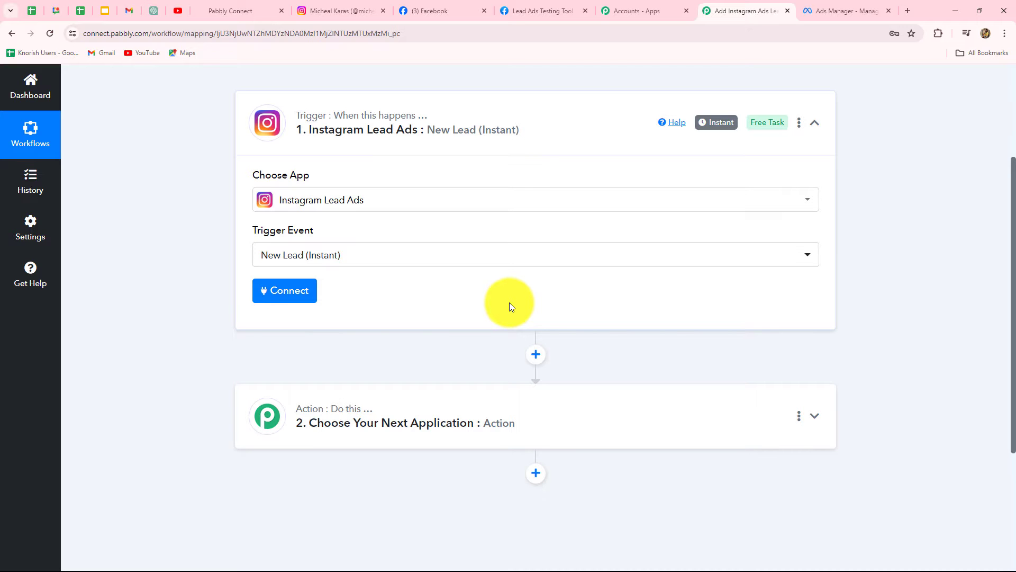
# Add a new Instagram Lead Ads connection and authorize it by continuing with the Facebook account
pyautogui.click(302, 291)
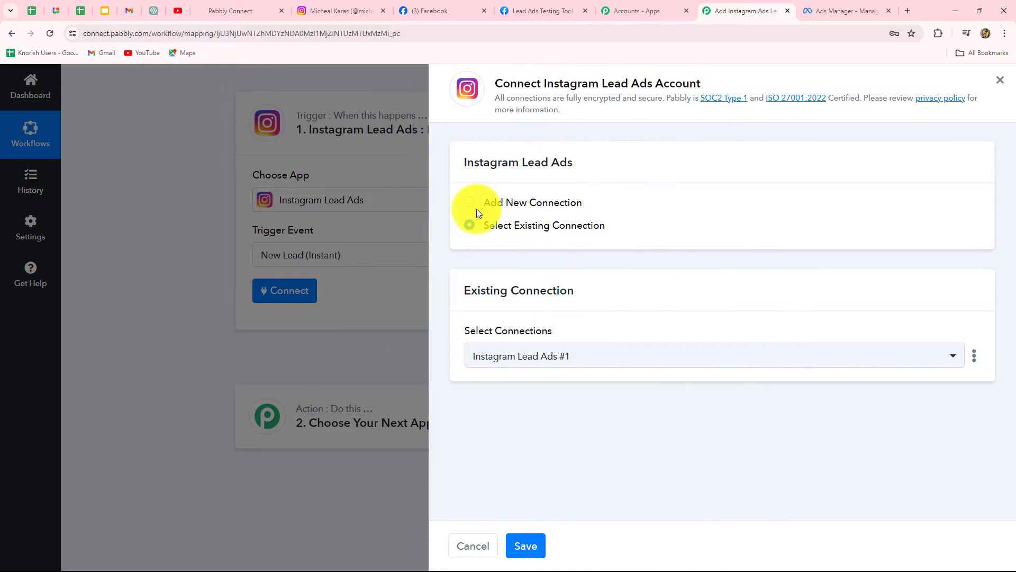
pyautogui.click(469, 203)
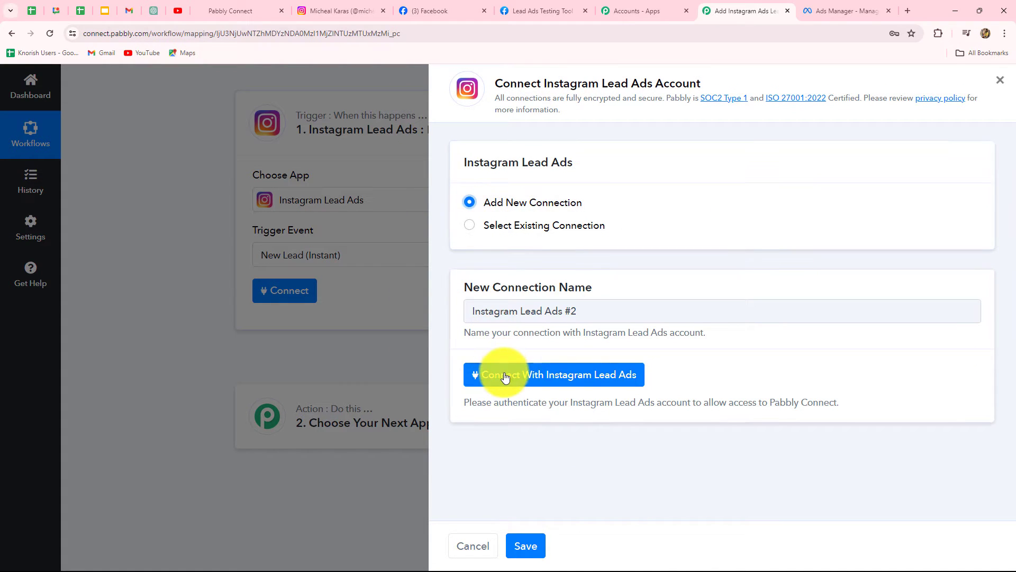
pyautogui.click(594, 379)
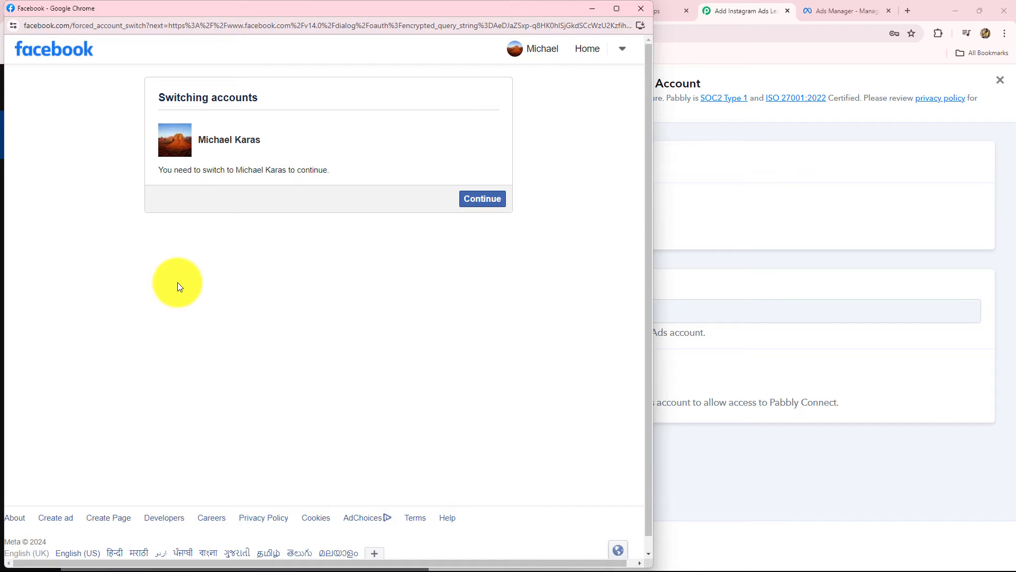
pyautogui.click(482, 202)
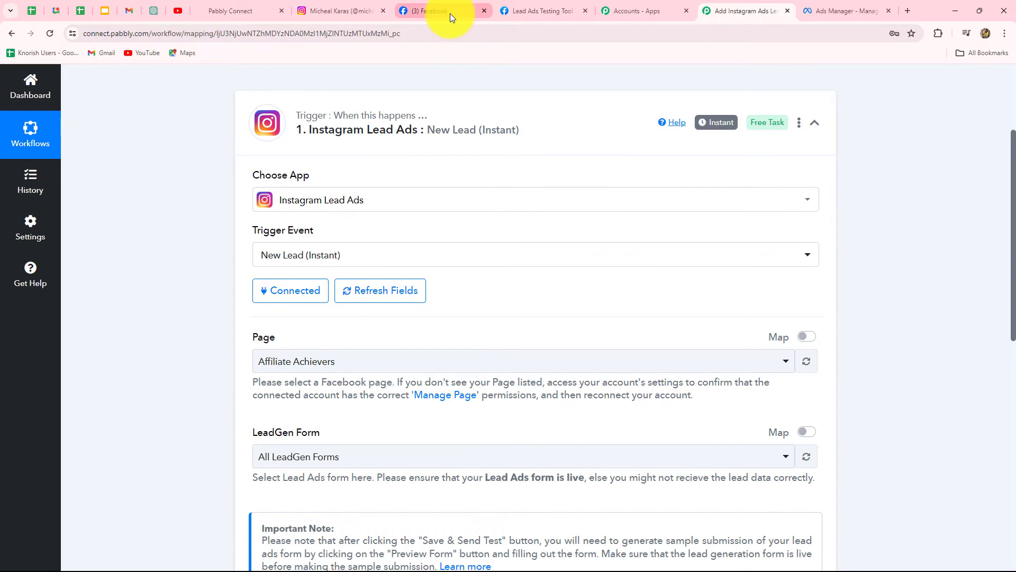
# Check the Facebook page and the ad in Ads Manager using the other browser tabs
pyautogui.click(450, 12)
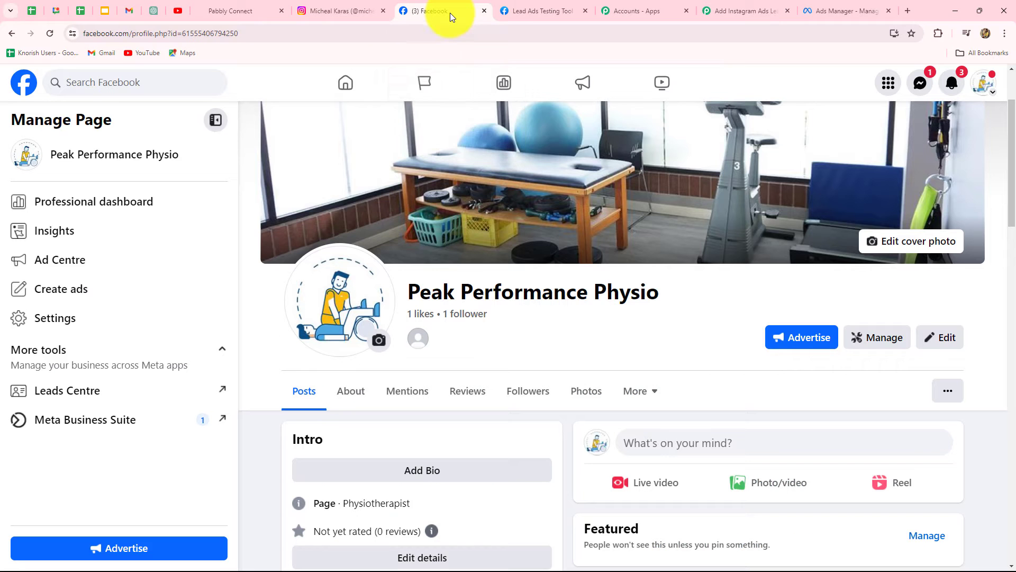
pyautogui.click(716, 13)
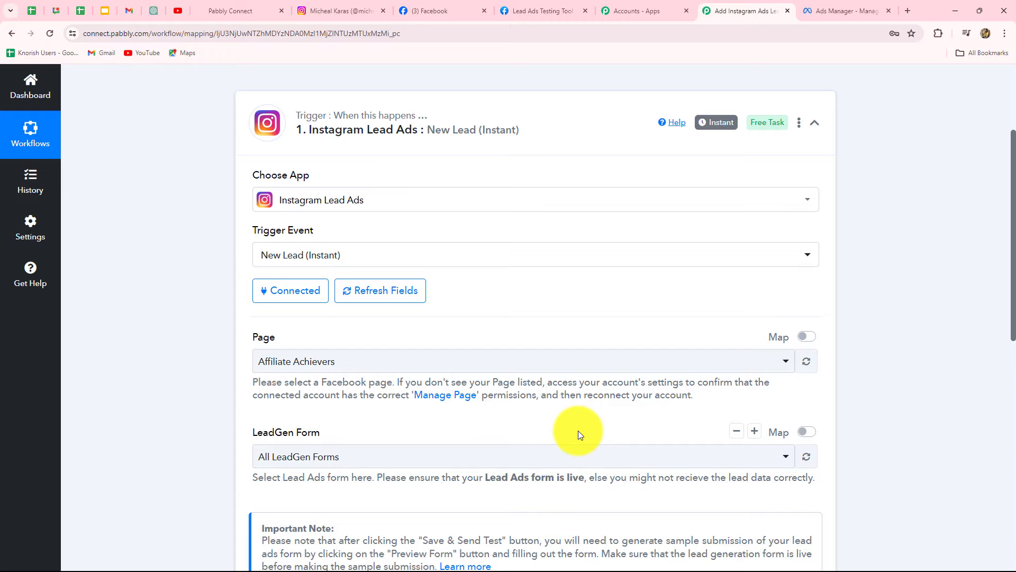
pyautogui.scroll(-2, 578, 430)
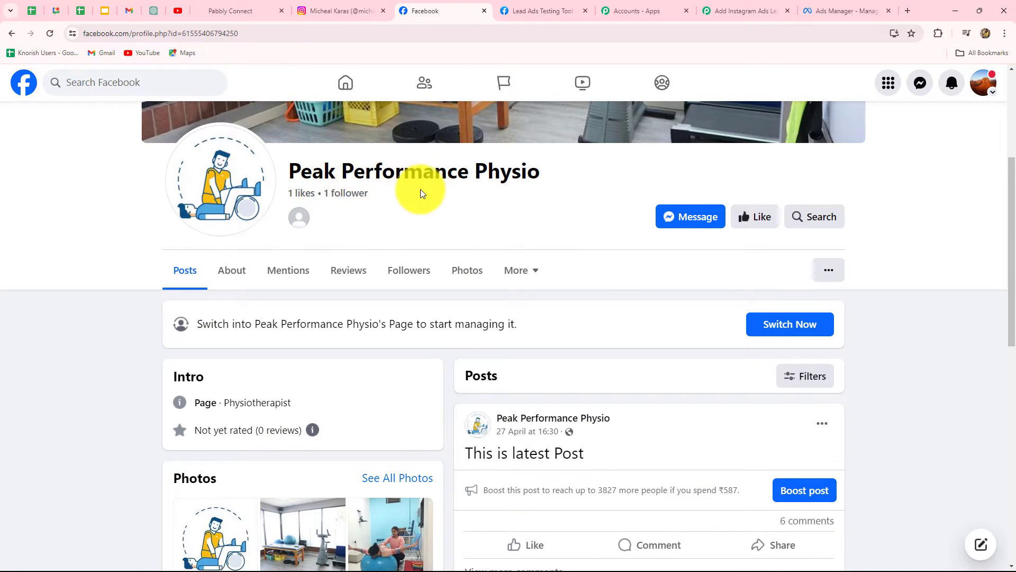
pyautogui.click(817, 10)
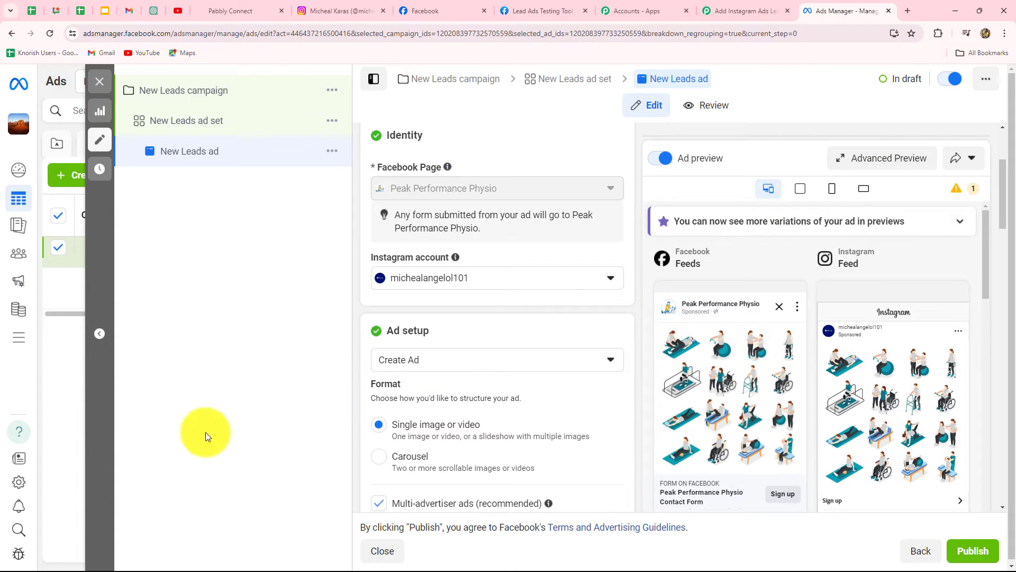
pyautogui.click(20, 484)
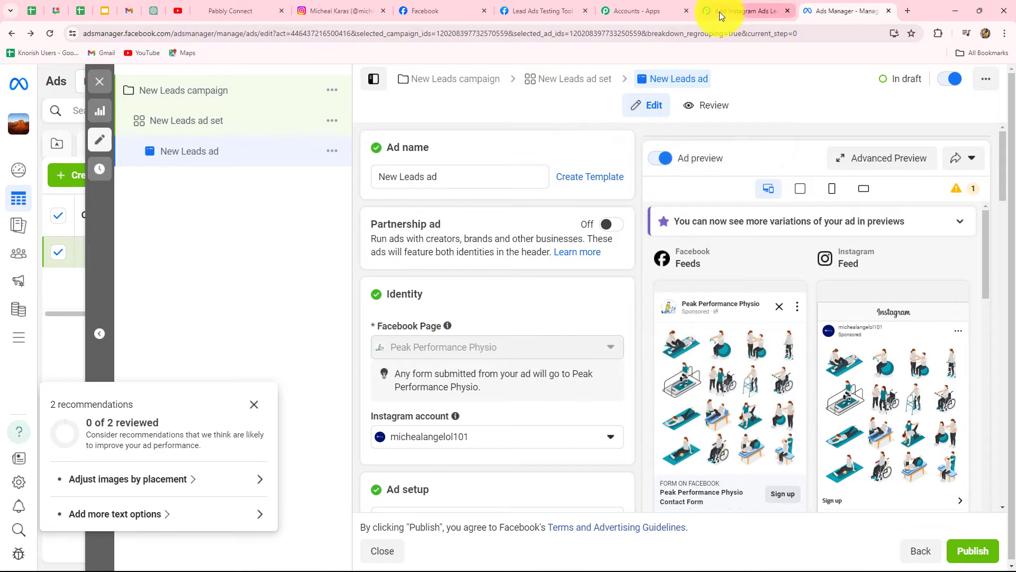
# Select Peak Performance Physio as the trigger's Facebook page in Pabbly Connect
pyautogui.click(719, 11)
pyautogui.click(340, 256)
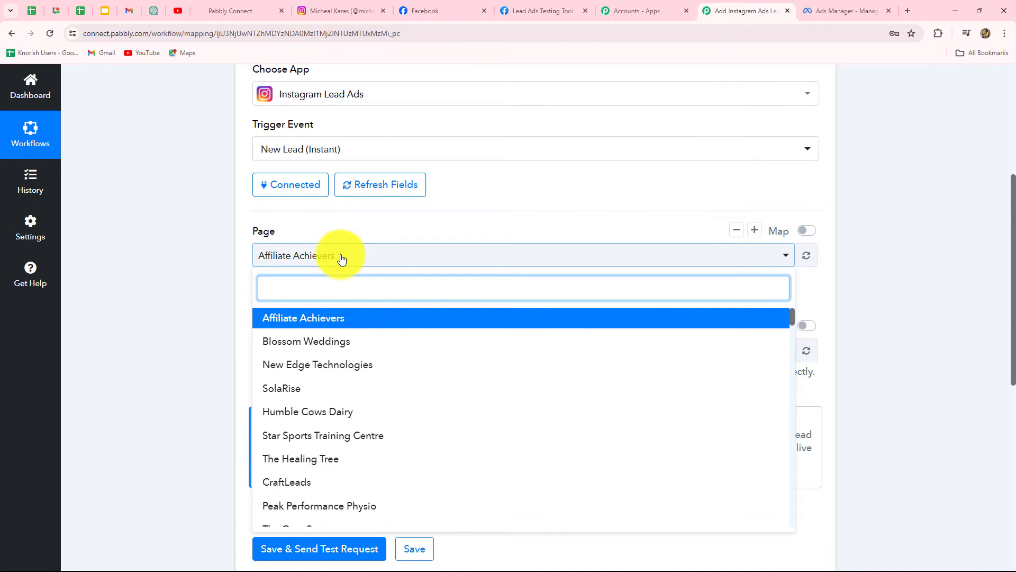
pyautogui.write('per')
pyautogui.click(297, 320)
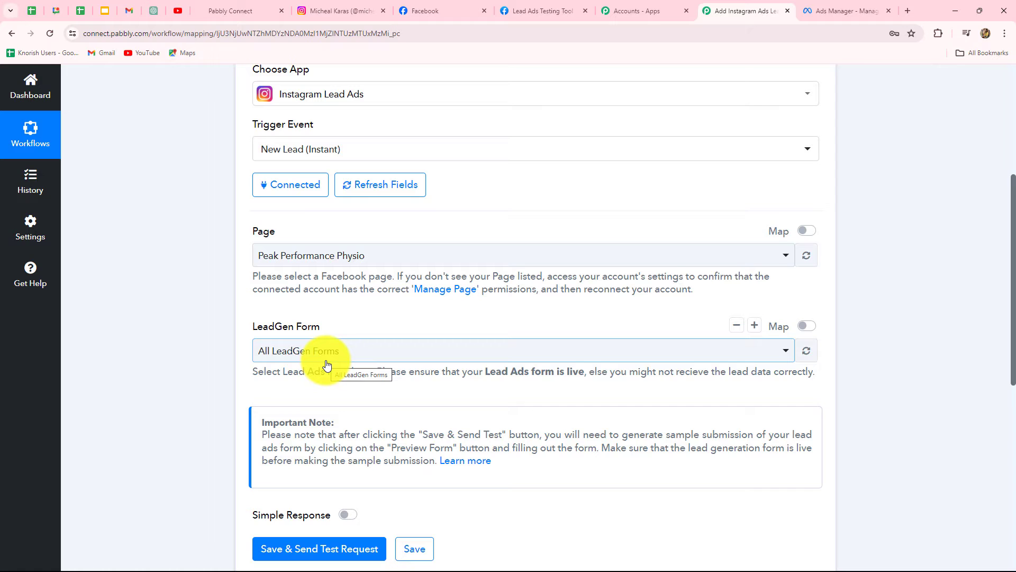
# Choose the New Instagram Leads instant form as the destination of the New Leads ad in Ads Manager
pyautogui.moveTo(460, 4)
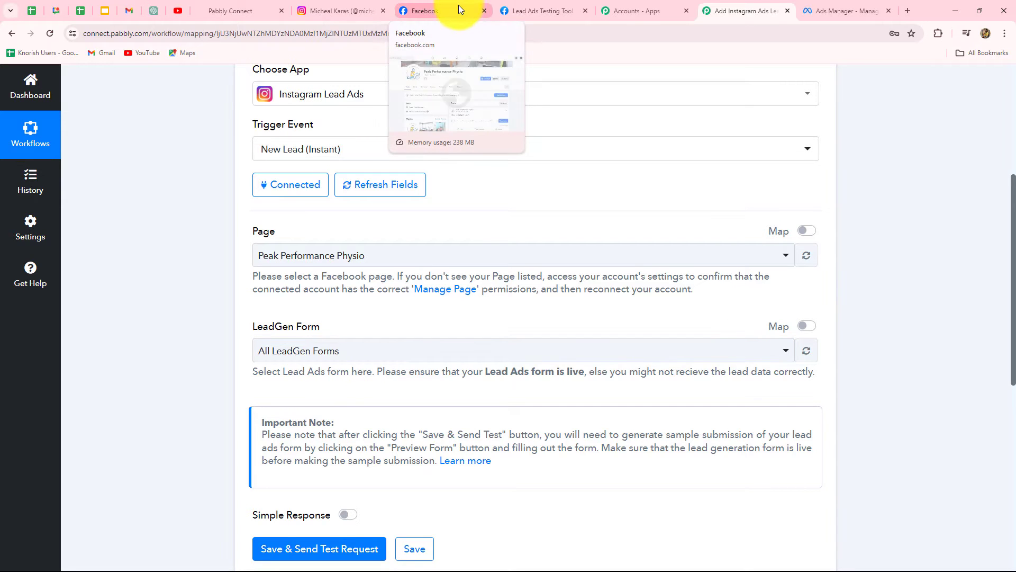
pyautogui.click(456, 8)
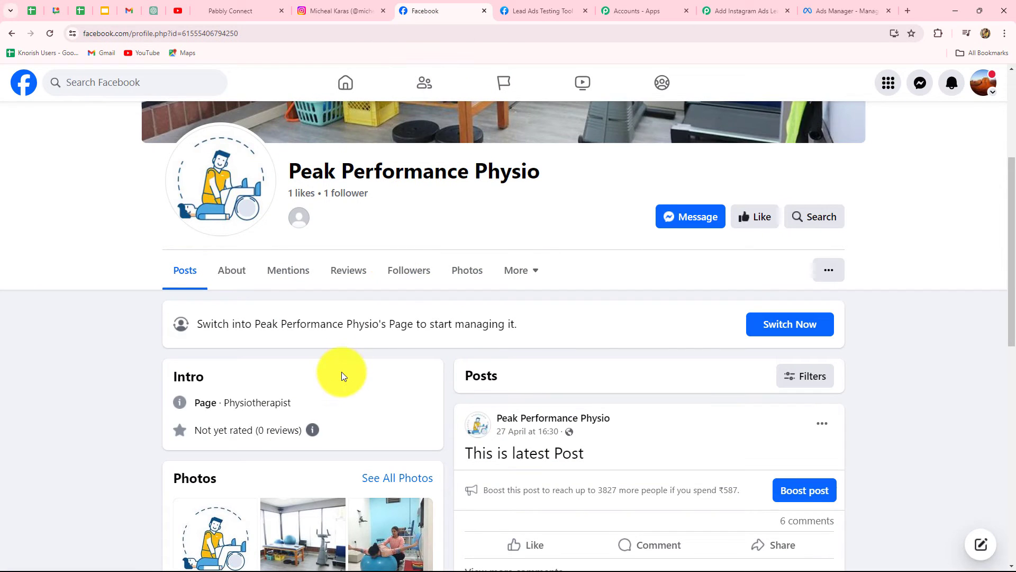
pyautogui.hotkey('ctrl', '9')
pyautogui.scroll(-12, 472, 408)
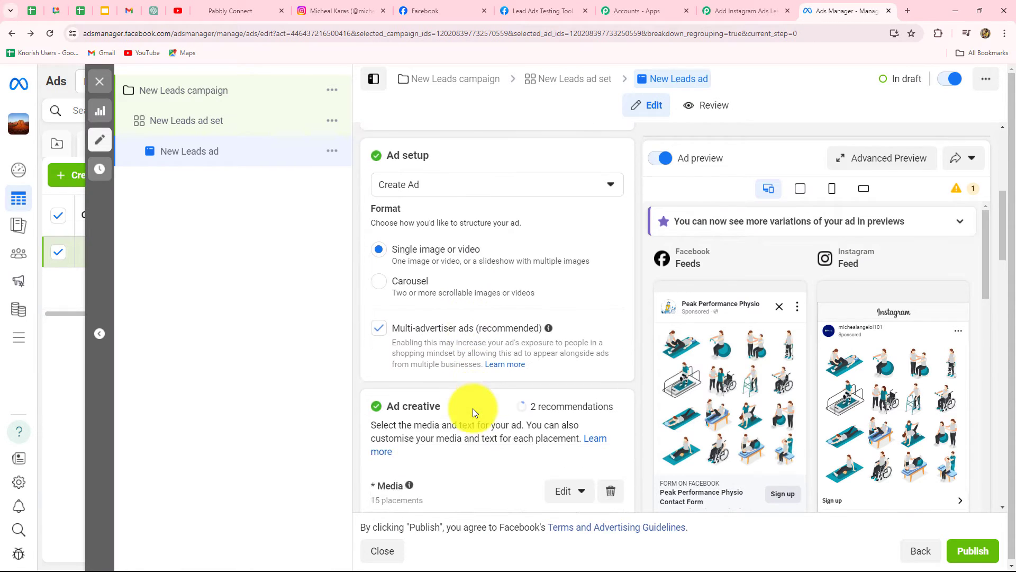
pyautogui.scroll(-4, 473, 408)
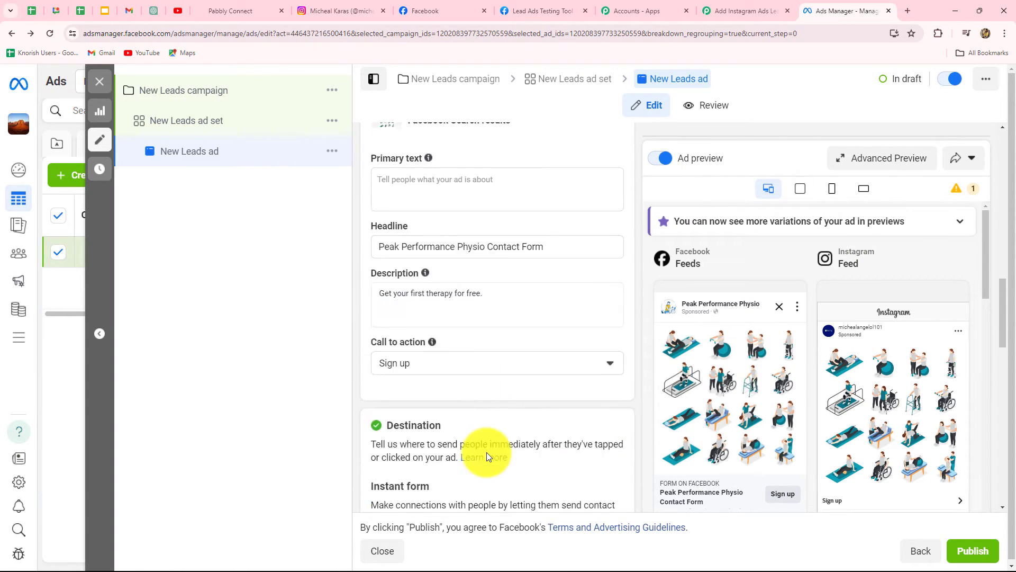
pyautogui.scroll(-7, 487, 452)
pyautogui.scroll(3, 488, 456)
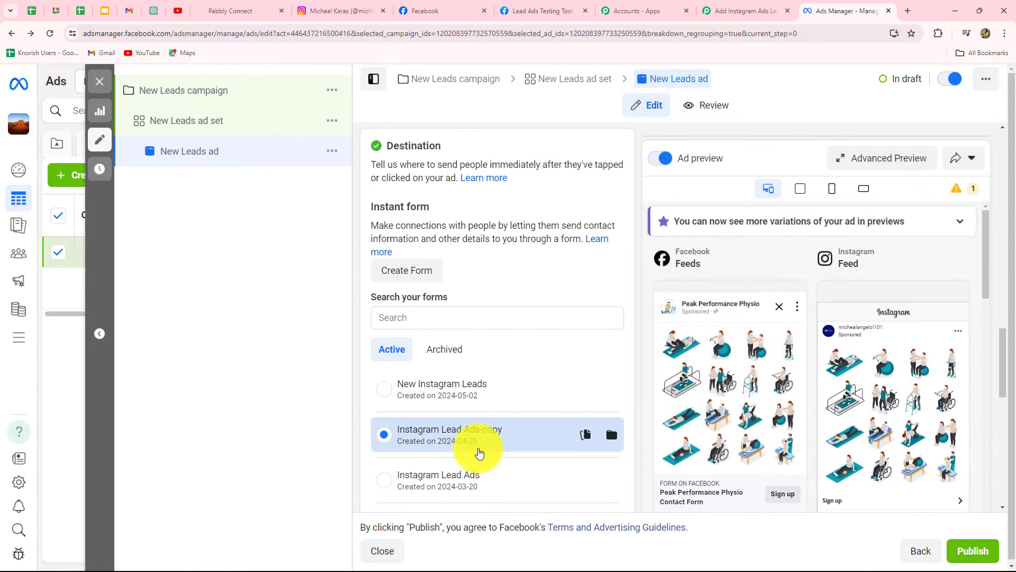
pyautogui.scroll(-3, 479, 454)
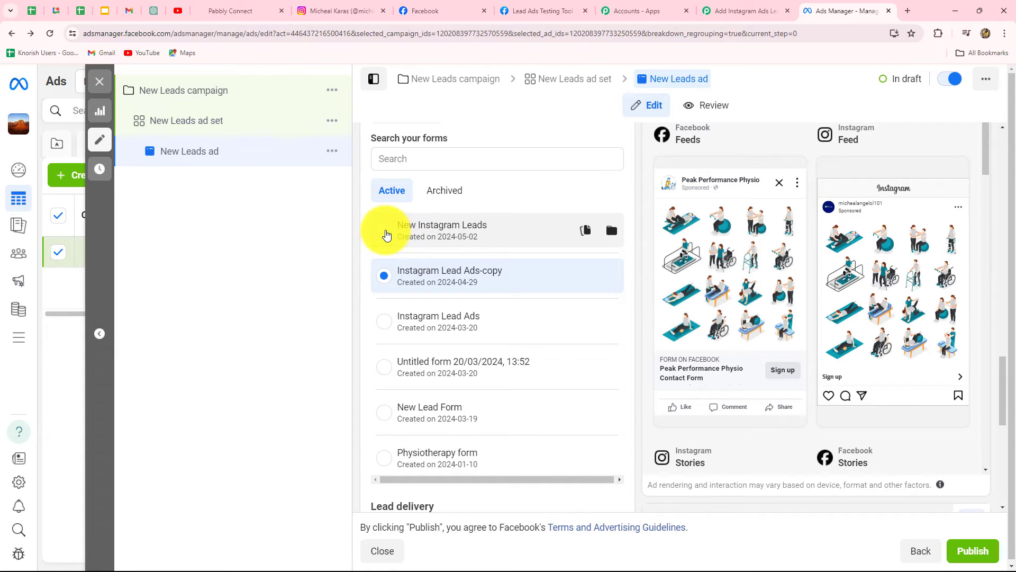
pyautogui.click(385, 231)
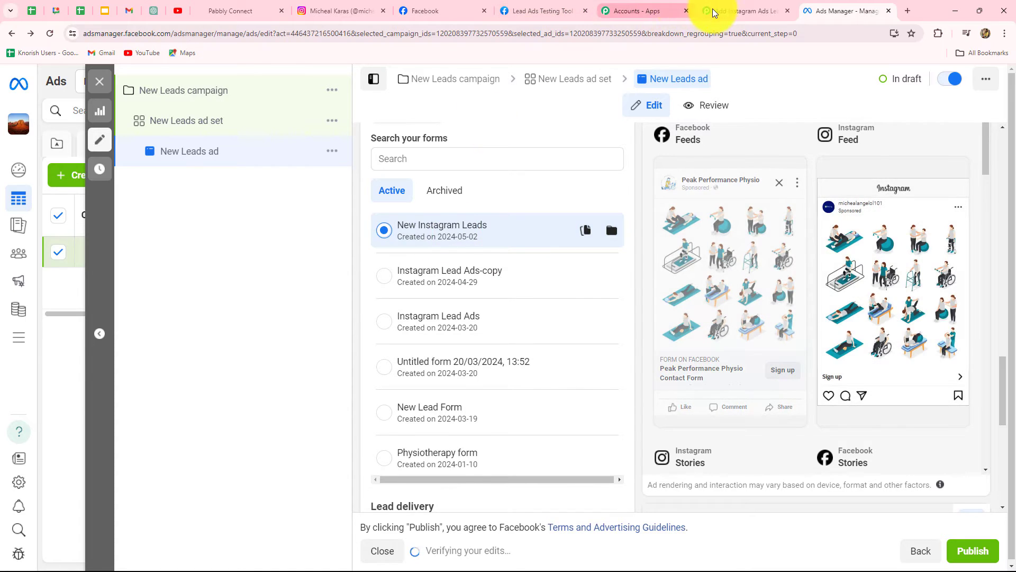
# Set the trigger's LeadGen Form to New Instagram Leads and save and send a test request
pyautogui.click(738, 10)
pyautogui.click(286, 359)
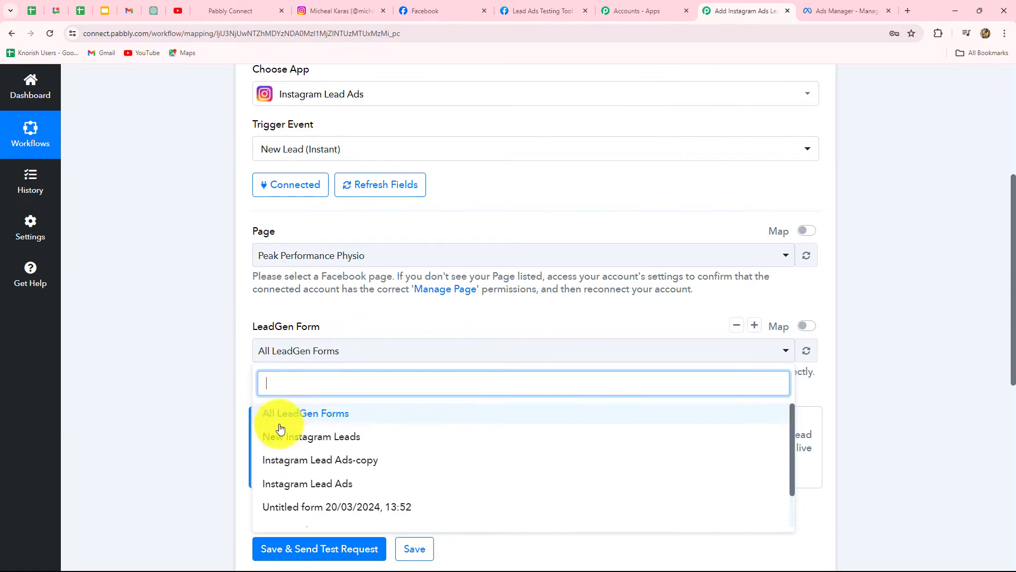
pyautogui.click(330, 445)
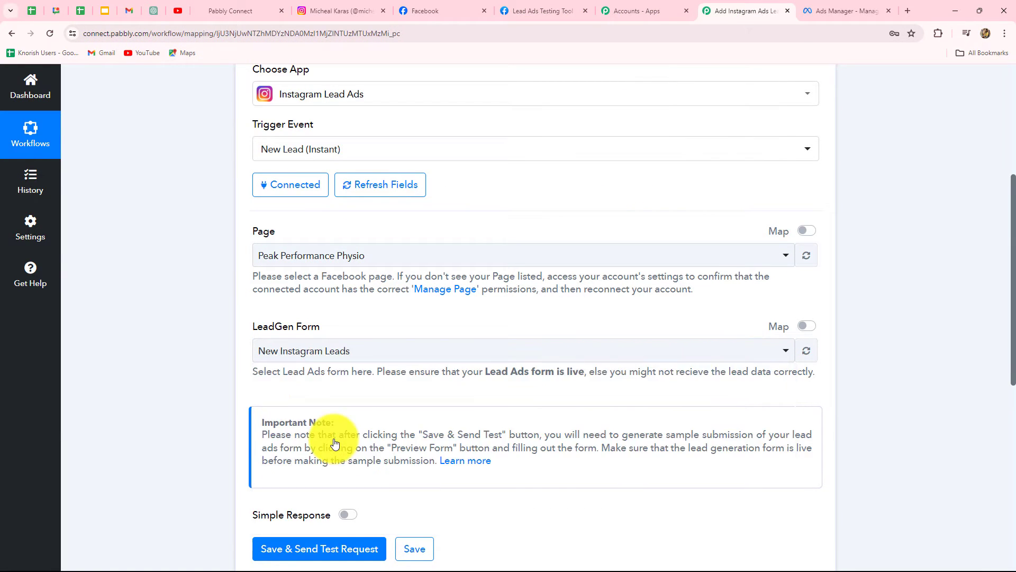
pyautogui.scroll(-4, 329, 423)
pyautogui.click(337, 344)
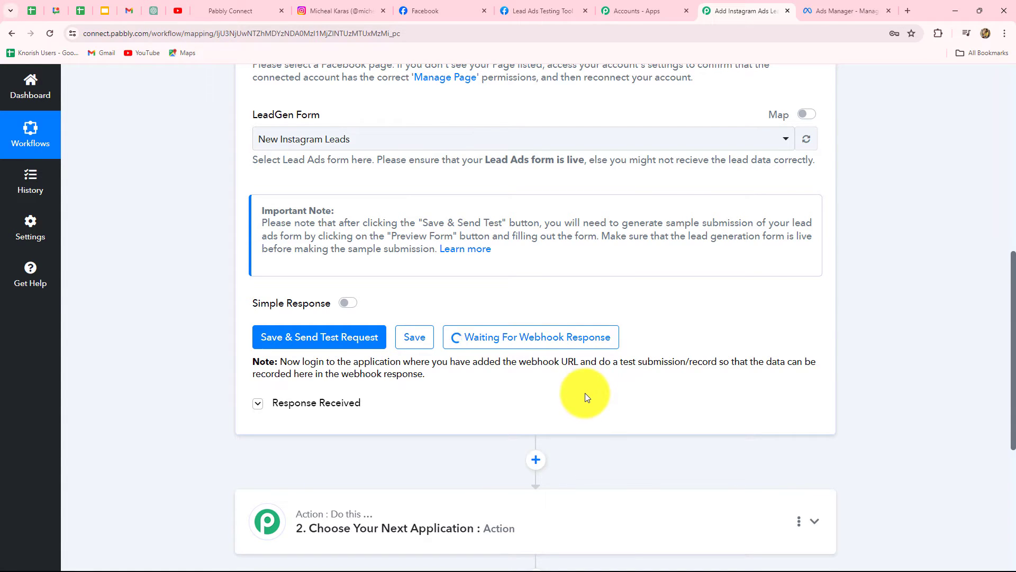
# Review the ad's identity settings and close the ad editor in Ads Manager
pyautogui.scroll(3, 585, 393)
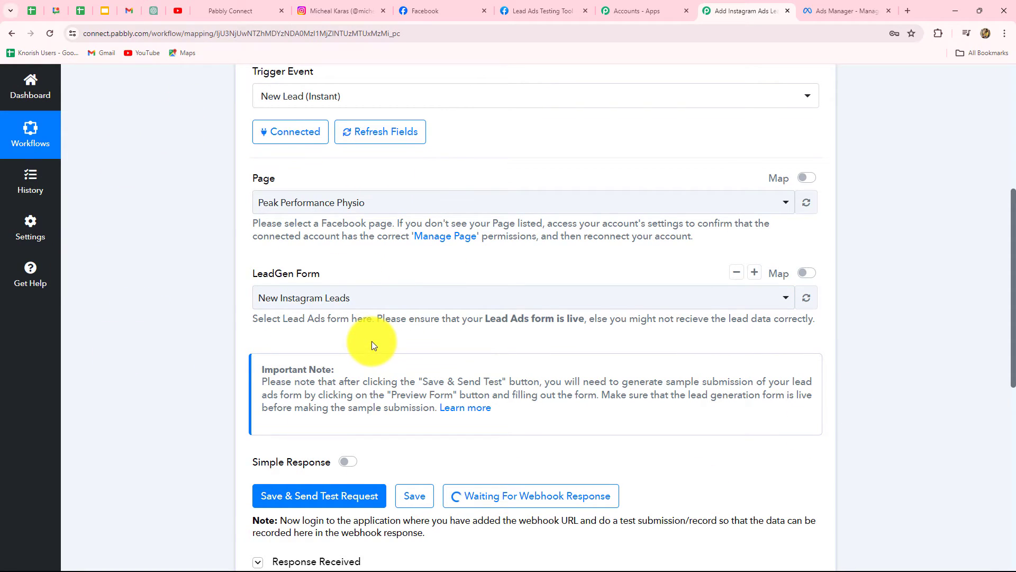
pyautogui.click(821, 11)
pyautogui.scroll(10, 455, 423)
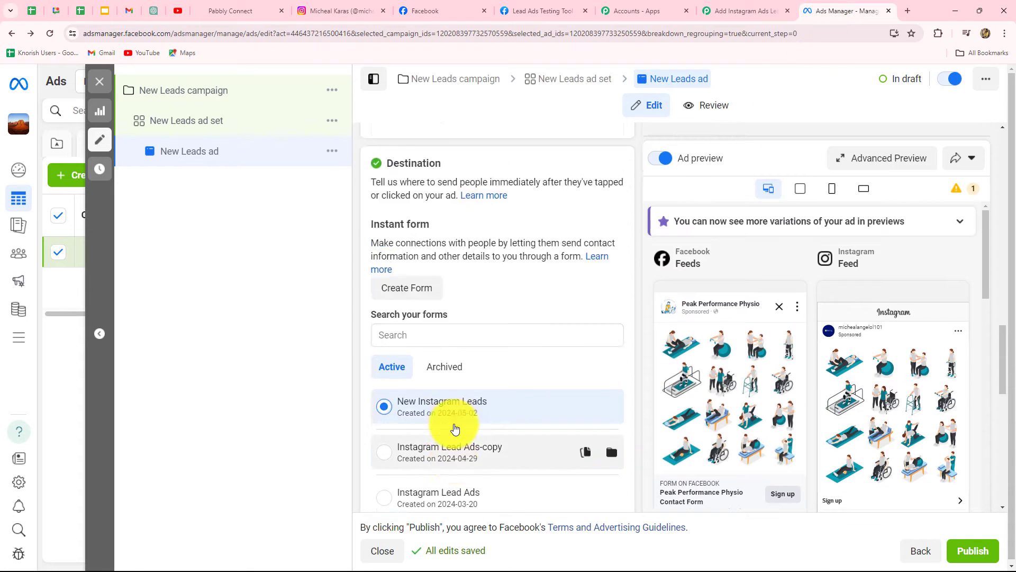
pyautogui.scroll(10, 509, 421)
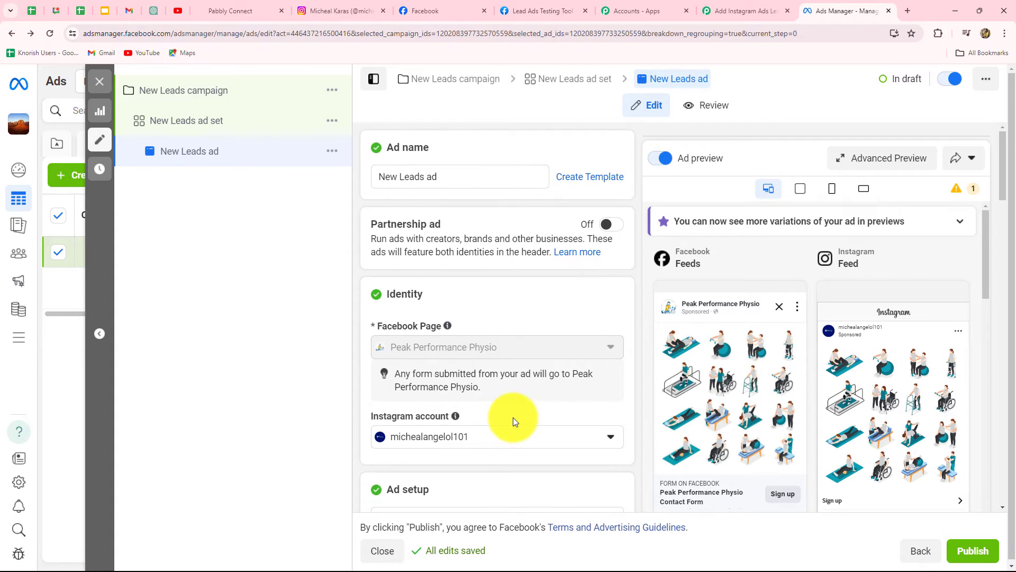
pyautogui.click(99, 82)
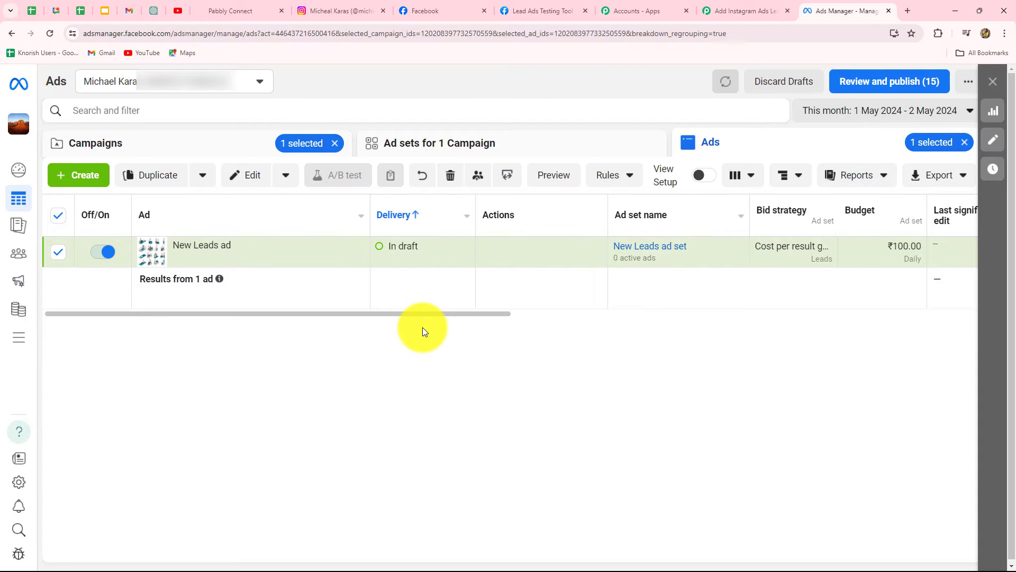
# In the Lead Ads Testing Tool, pick the Peak Performance Physio page and delete its existing test lead
pyautogui.click(526, 12)
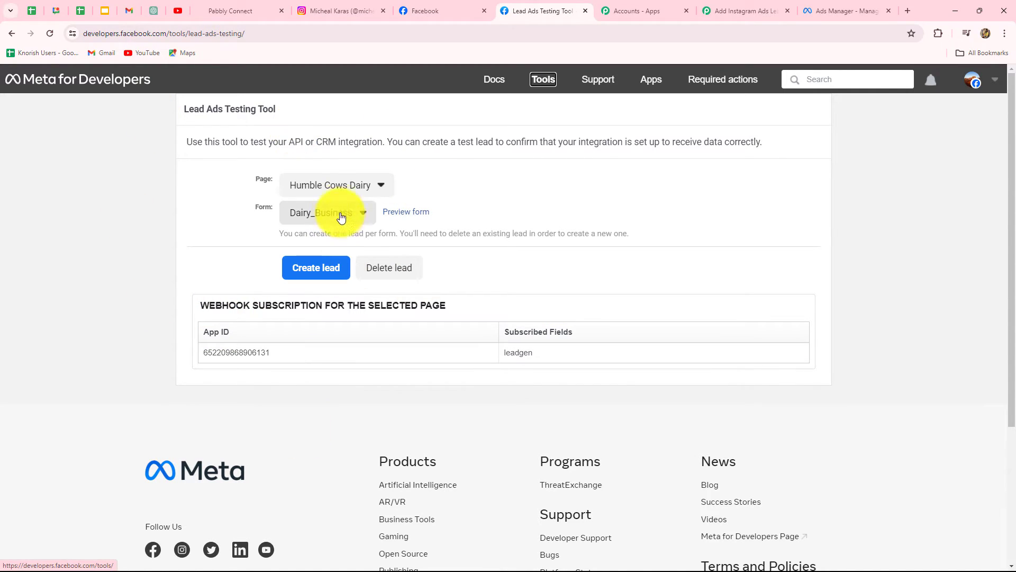
pyautogui.click(335, 196)
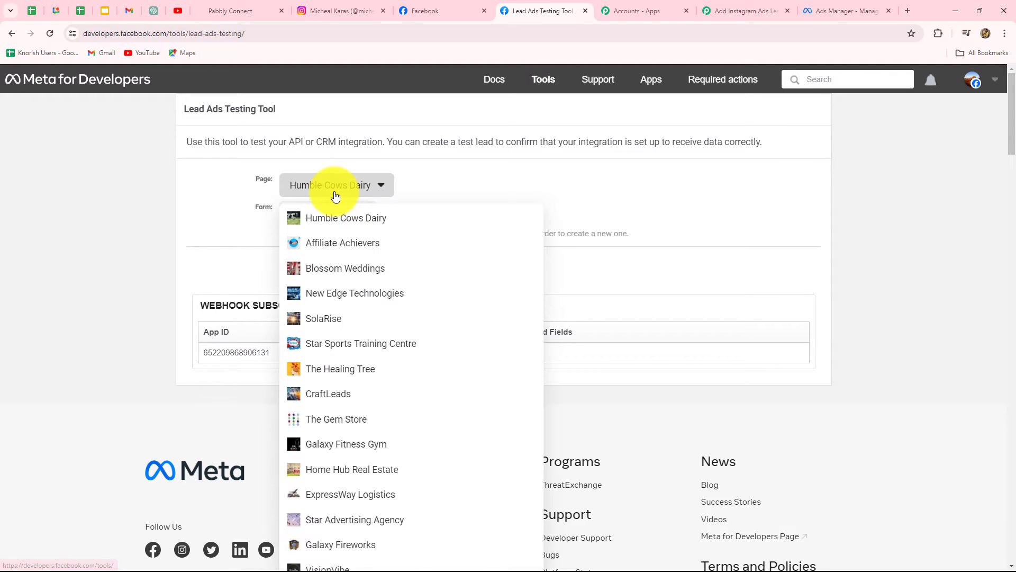
pyautogui.scroll(-10, 347, 535)
pyautogui.scroll(-15, 351, 525)
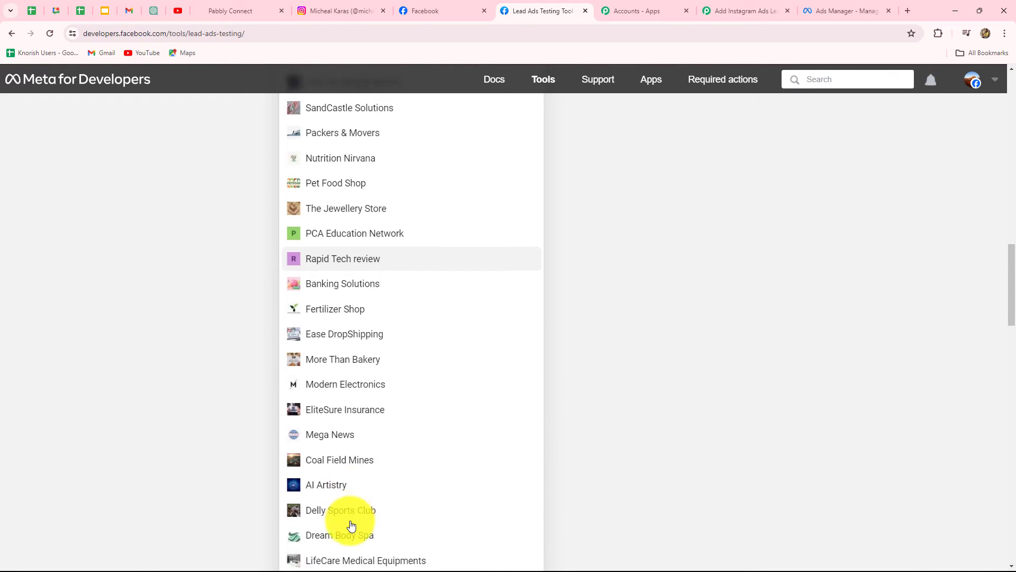
pyautogui.click(352, 501)
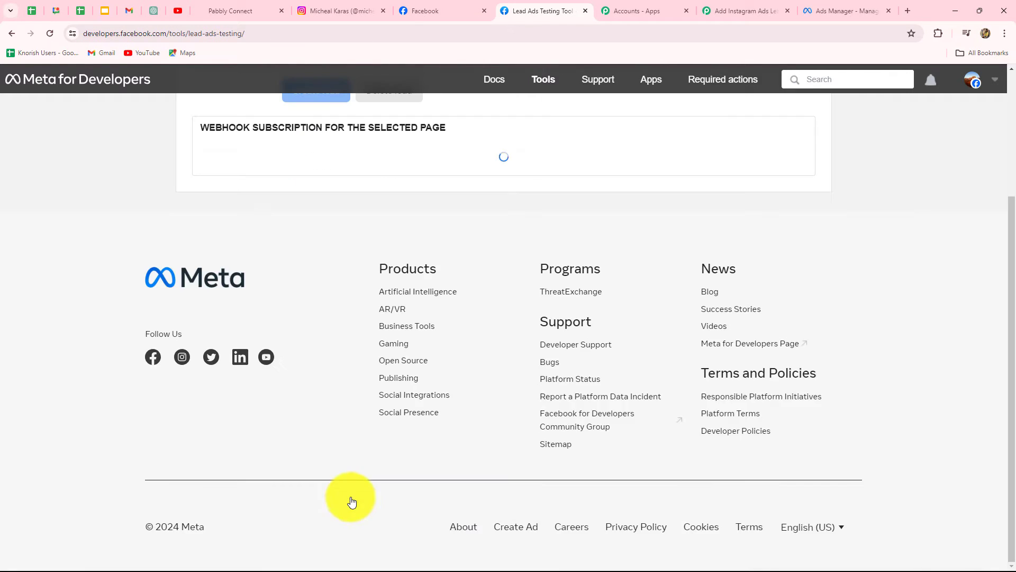
pyautogui.scroll(4, 335, 481)
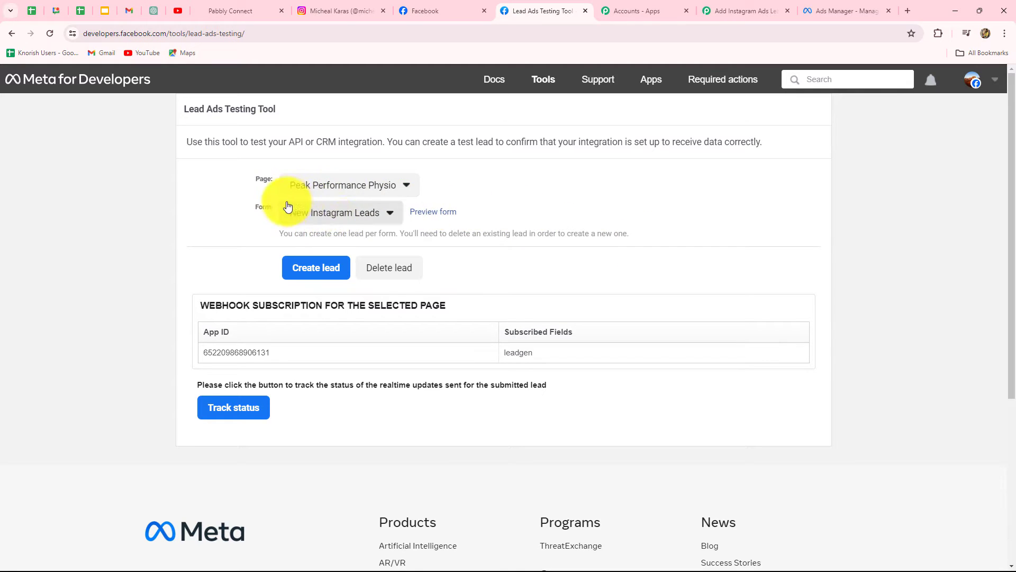
pyautogui.click(375, 269)
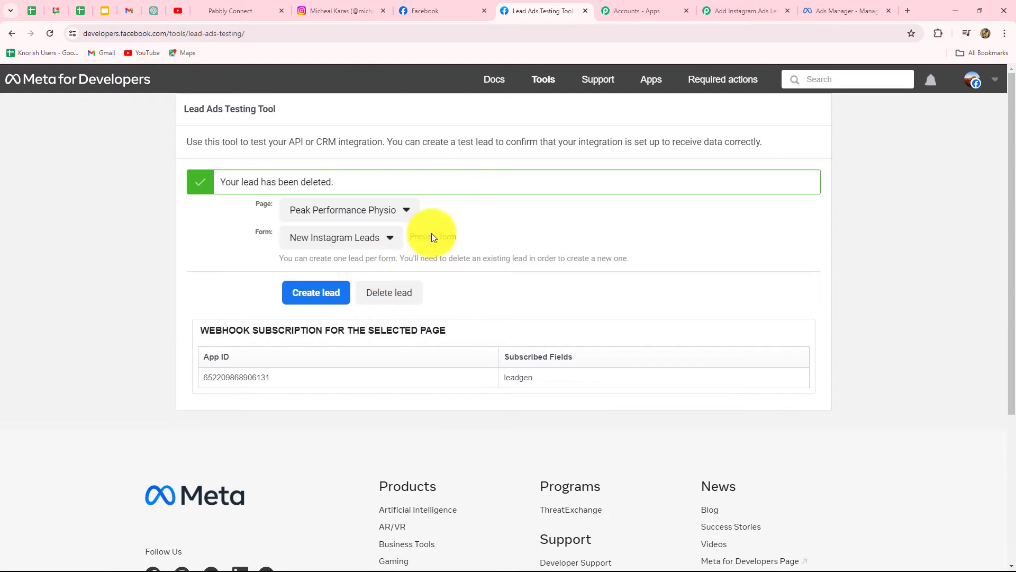
# Reload the Lead Ads Testing Tool and reselect the Peak Performance Physio page with the New Instagram Leads form
pyautogui.click(51, 34)
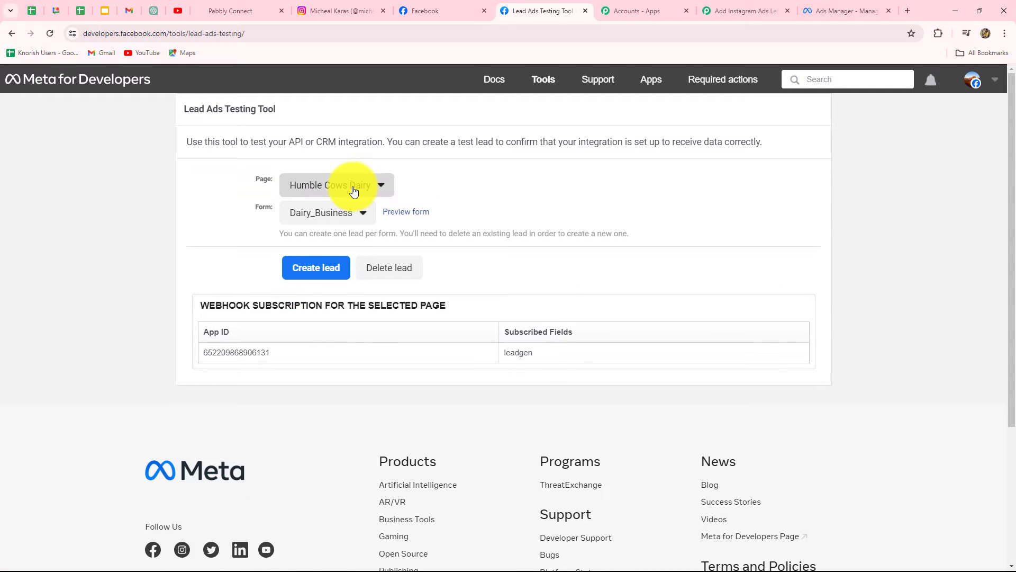
pyautogui.click(350, 187)
pyautogui.scroll(-15, 365, 490)
pyautogui.scroll(-20, 367, 495)
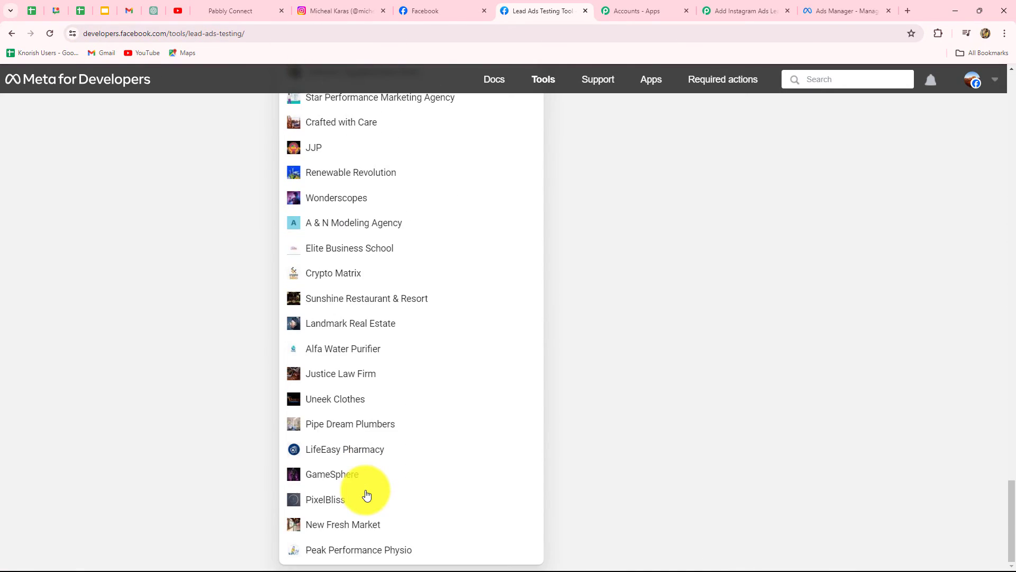
pyautogui.click(354, 549)
pyautogui.scroll(5, 331, 503)
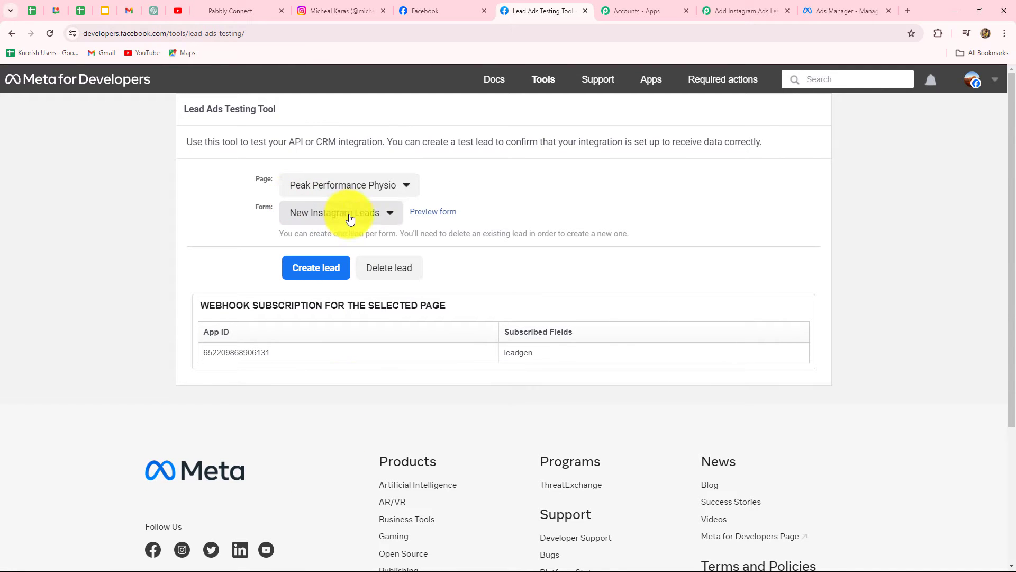
# Open the lead form preview and fill in a sample first name, last name, e-mail and phone number
pyautogui.click(433, 215)
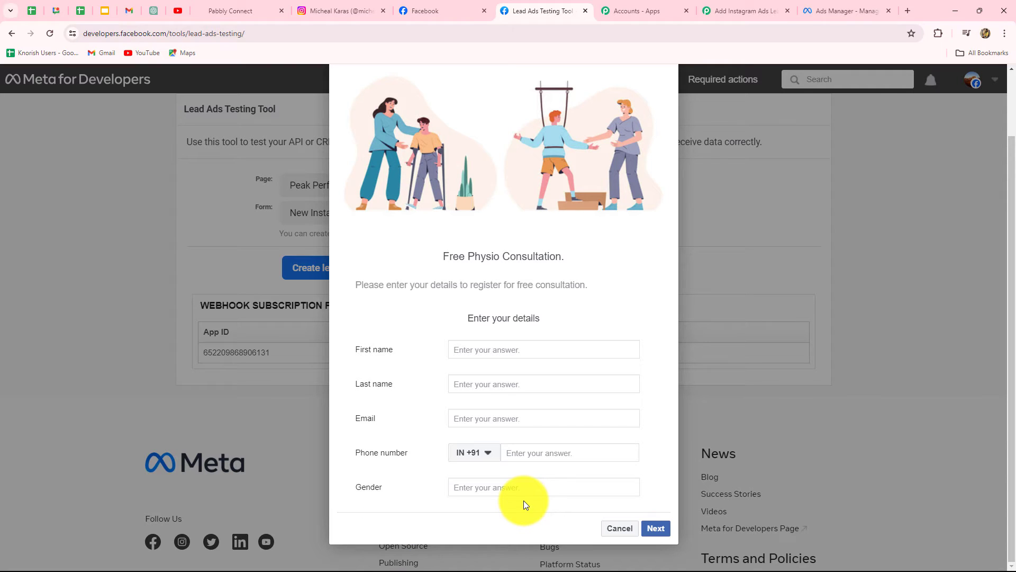
pyautogui.click(463, 354)
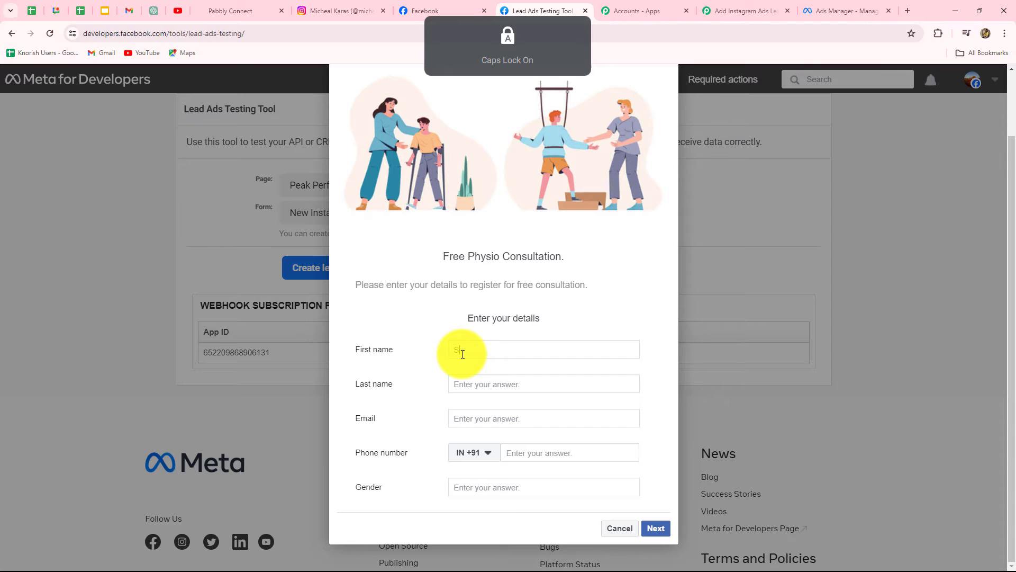
pyautogui.write('Smart')
pyautogui.click(472, 388)
pyautogui.press('capslock')
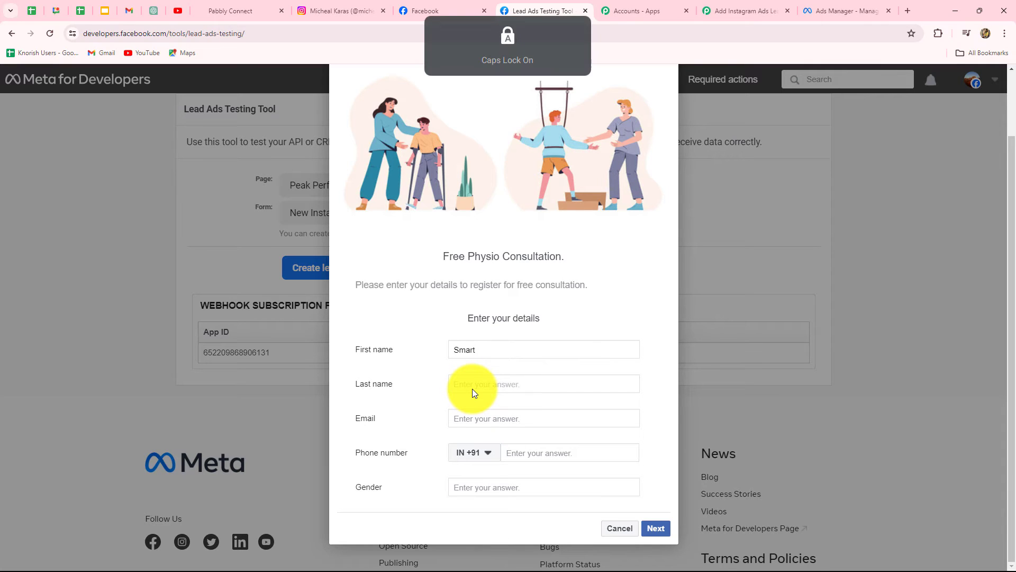
pyautogui.write('User')
pyautogui.click(422, 437)
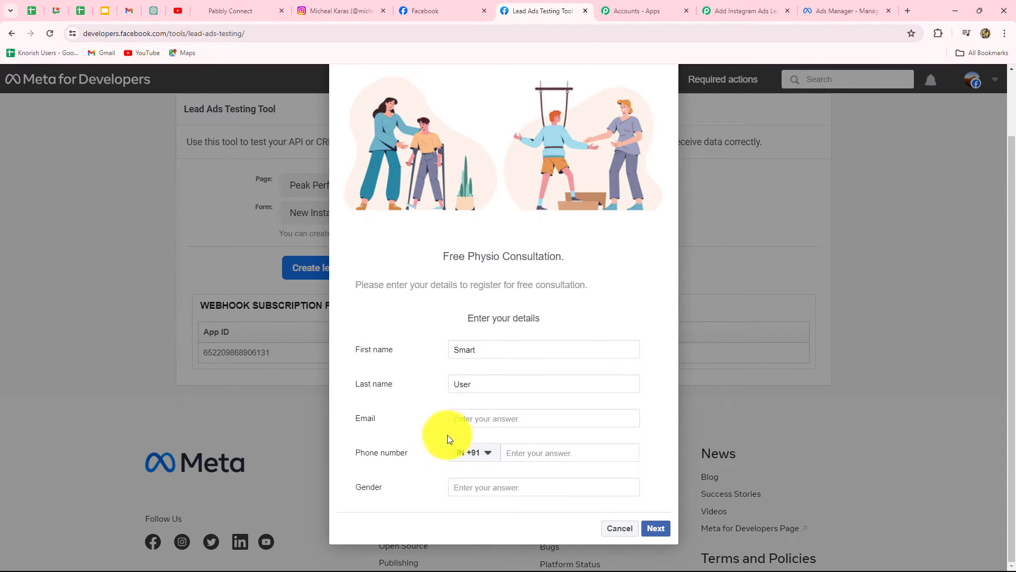
pyautogui.click(473, 420)
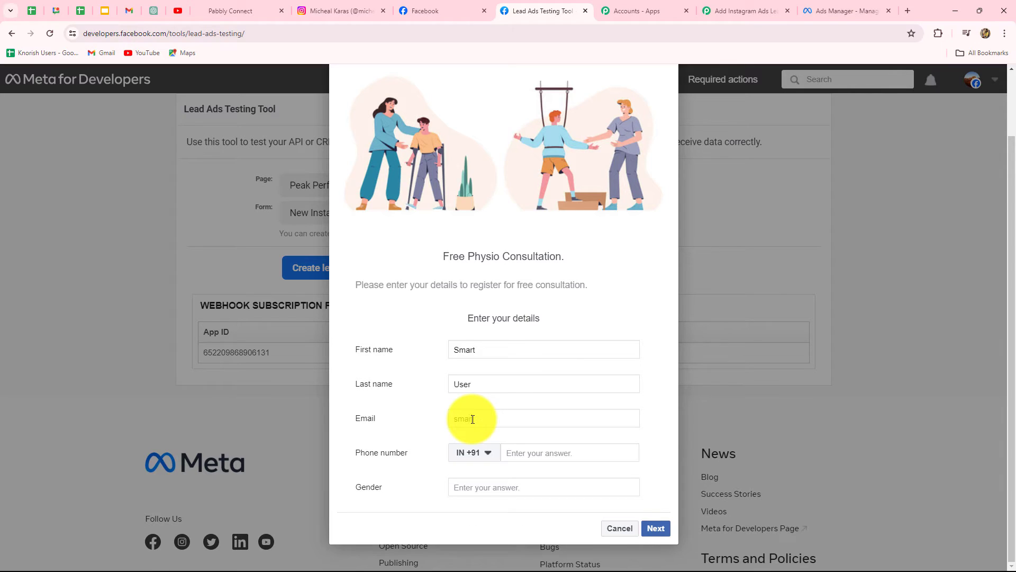
pyautogui.hotkey('ctrl', 'v')
pyautogui.click(516, 454)
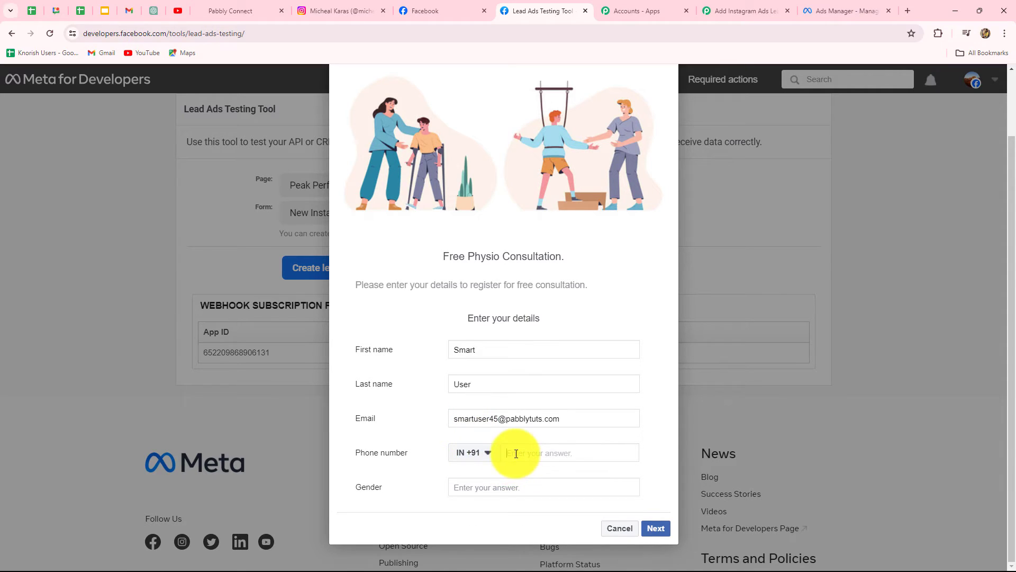
pyautogui.write('99999 99999')
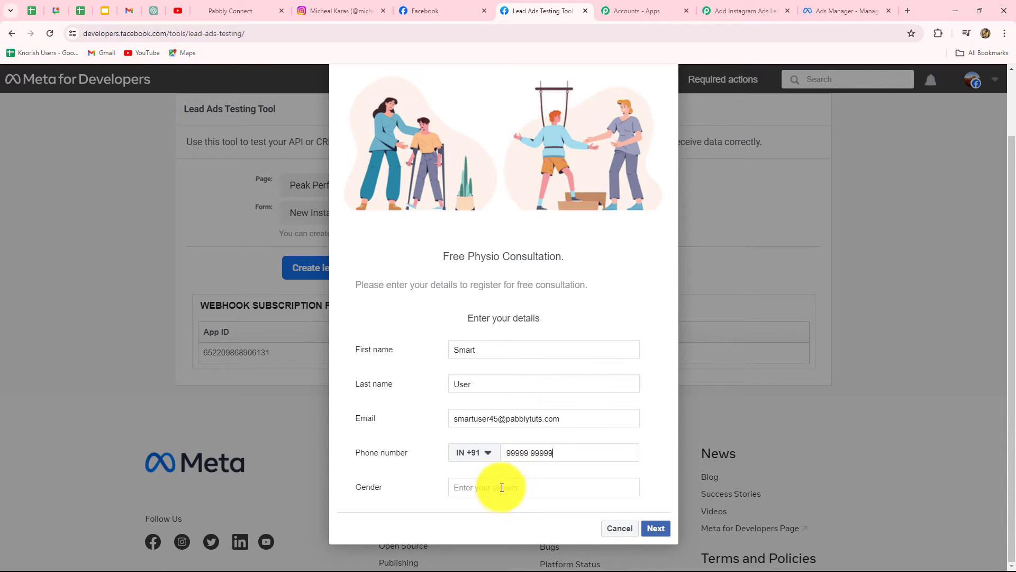
# Set the gender to female and submit the test lead
pyautogui.click(501, 486)
pyautogui.press('capslock')
pyautogui.write('F')
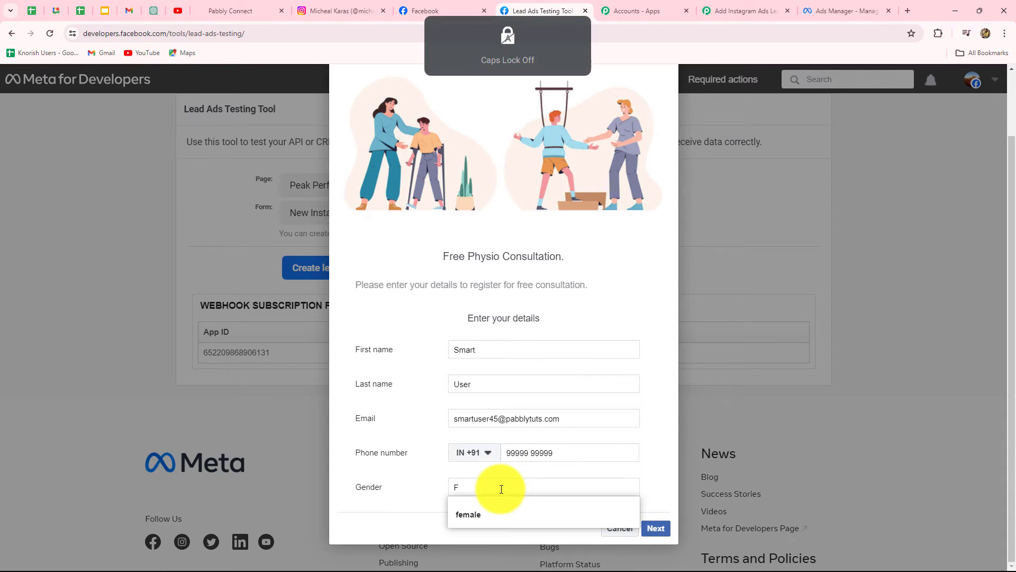
pyautogui.click(492, 514)
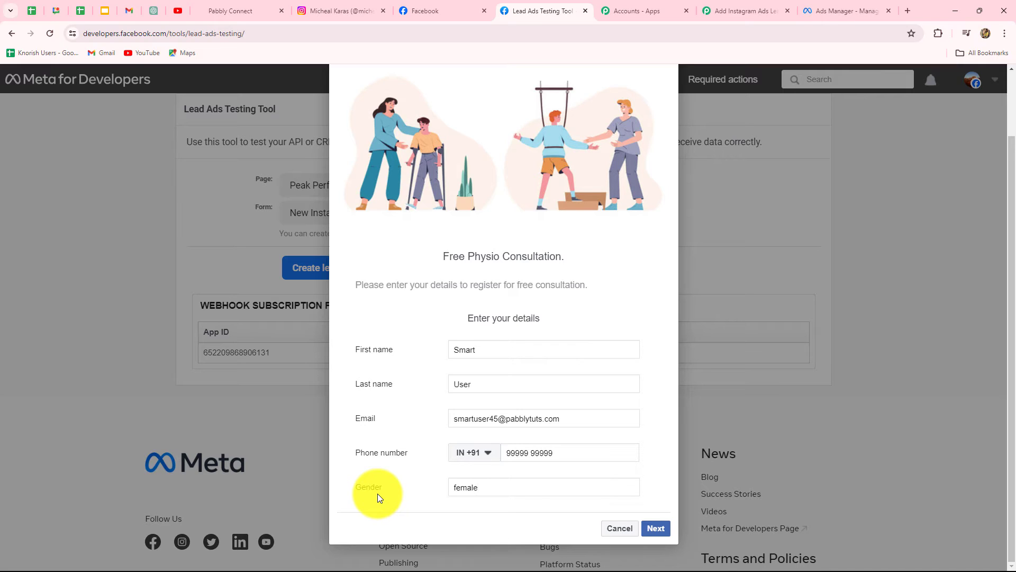
pyautogui.click(656, 528)
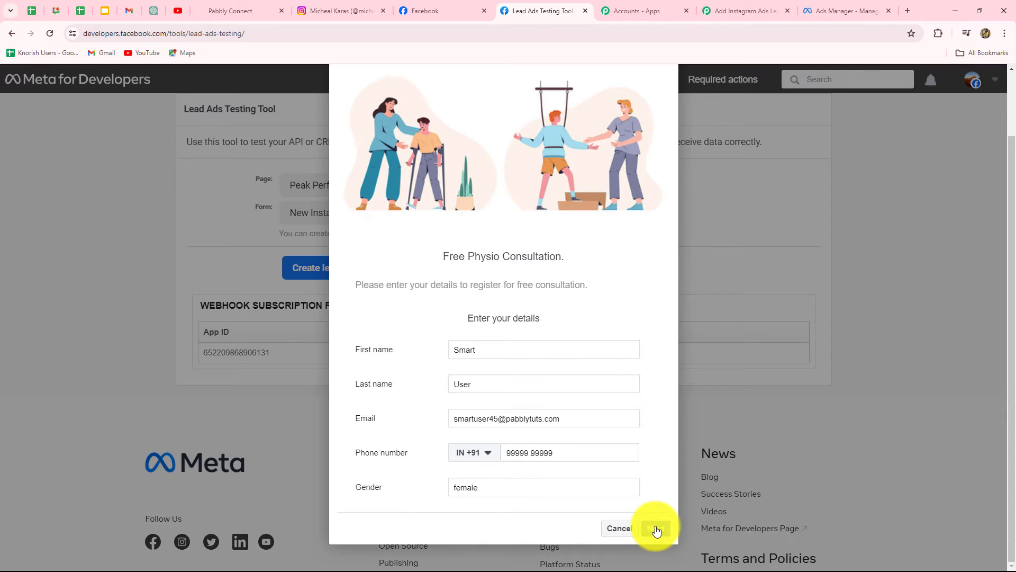
pyautogui.click(652, 424)
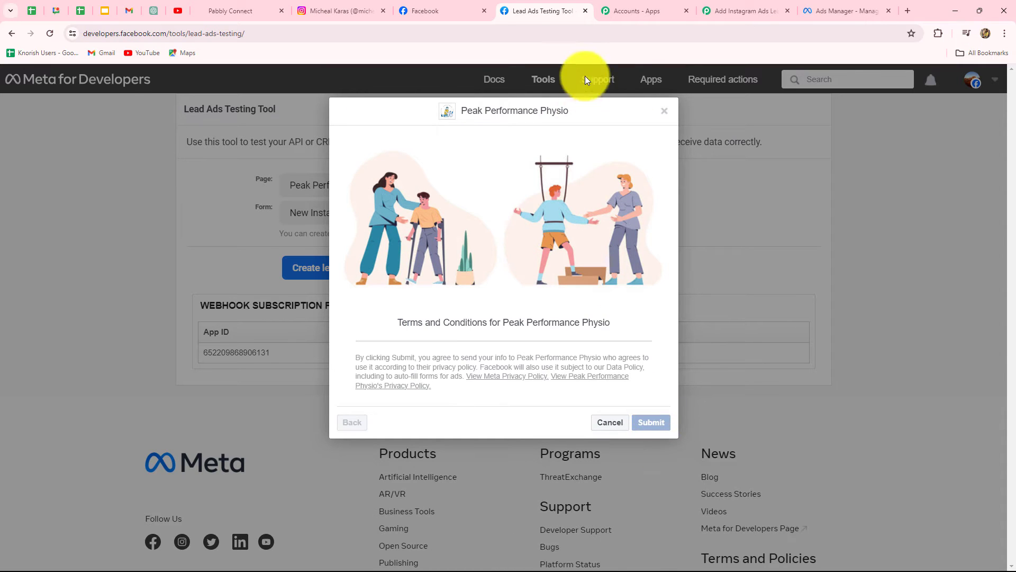
# Return to the Pabbly workflow and review the lead response received by the Instagram Lead Ads trigger
pyautogui.click(726, 14)
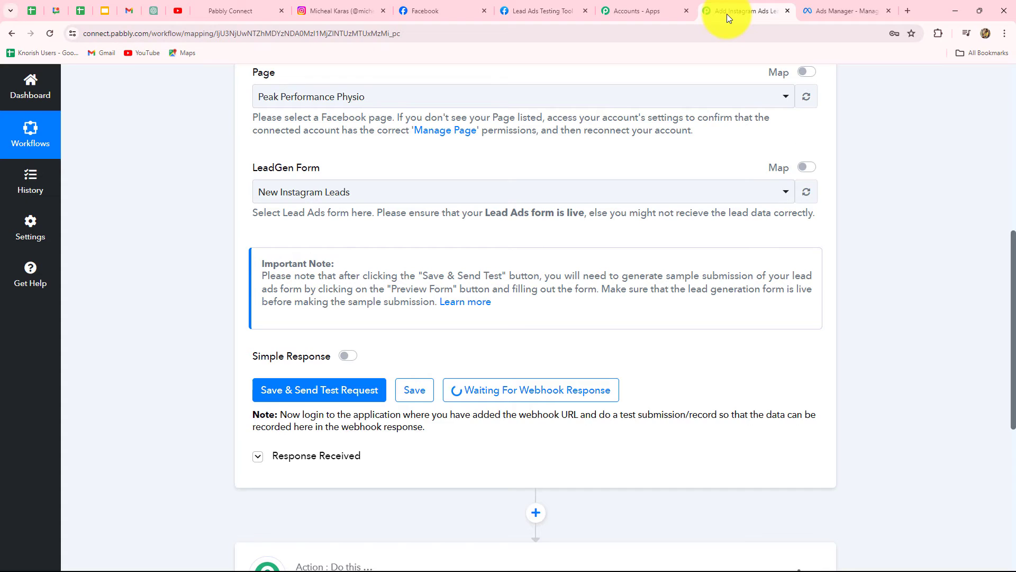
pyautogui.scroll(-5, 885, 419)
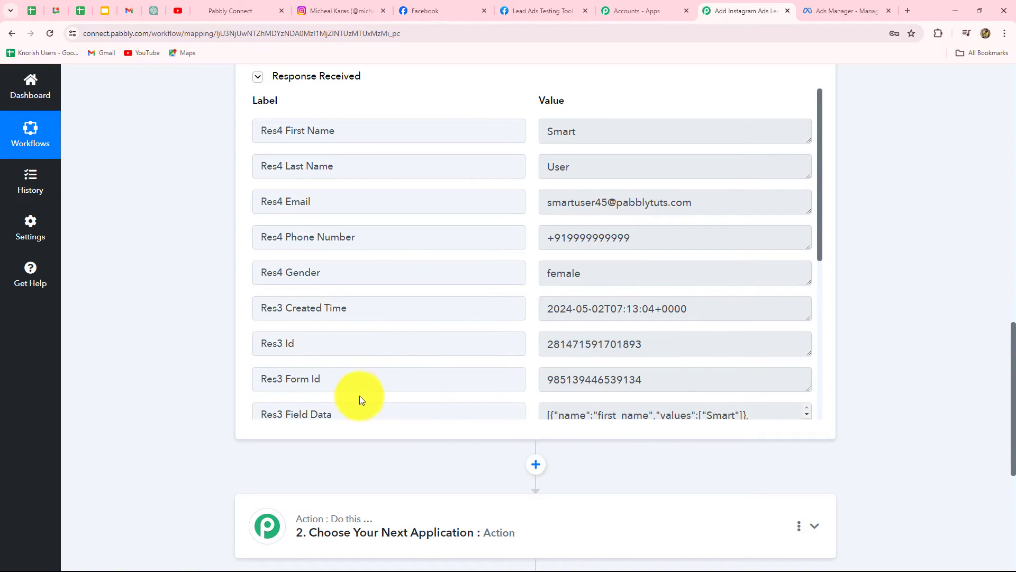
pyautogui.scroll(-1, 358, 396)
pyautogui.scroll(-2, 359, 396)
pyautogui.scroll(3, 602, 377)
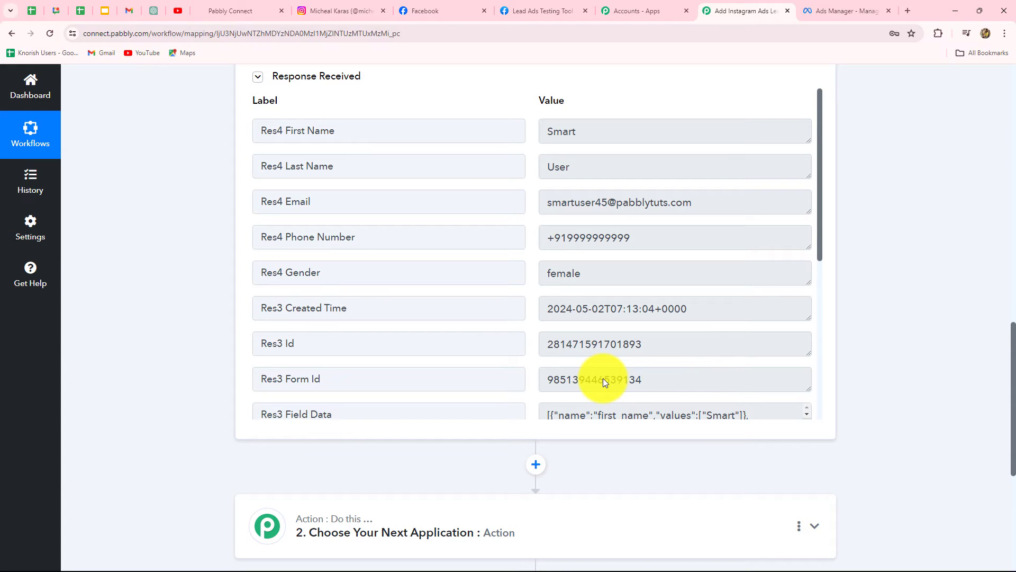
pyautogui.scroll(6, 939, 422)
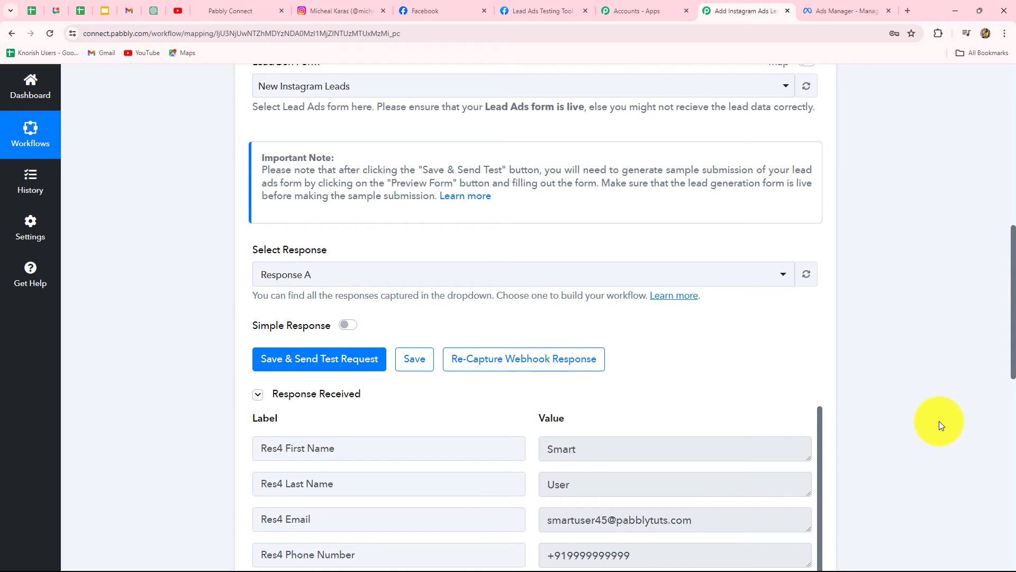
pyautogui.scroll(-8, 939, 421)
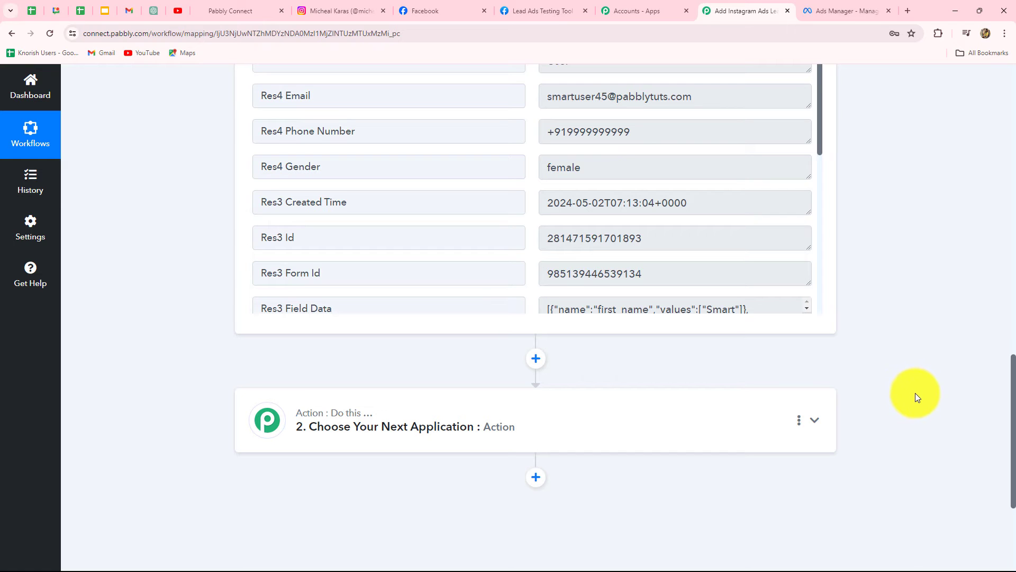
# Open the next action step, search the apps for Lead, and choose LeadConnector V2
pyautogui.click(215, 9)
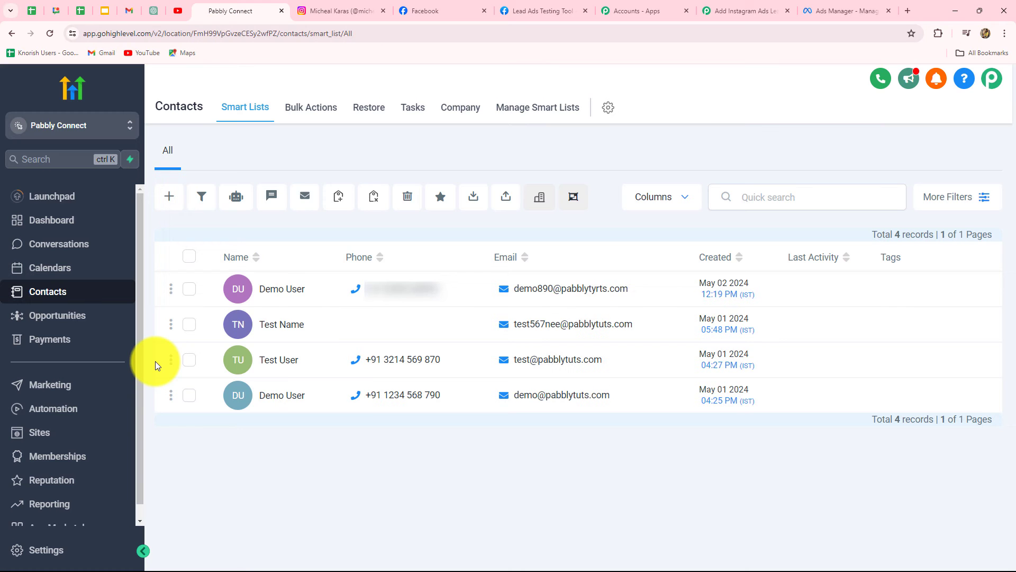
pyautogui.click(712, 11)
pyautogui.click(374, 420)
pyautogui.scroll(-5, 383, 424)
pyautogui.scroll(3, 384, 426)
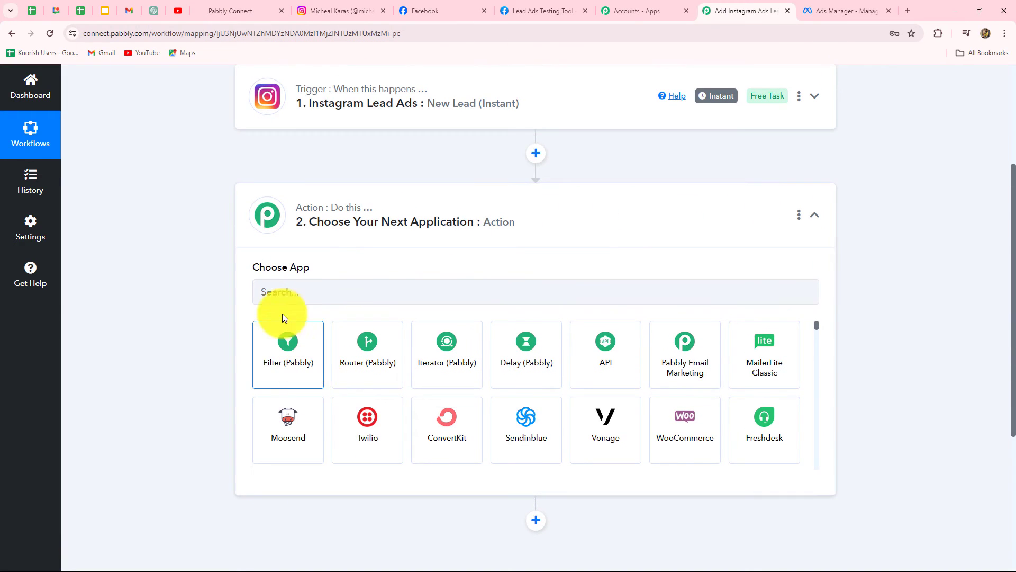
pyautogui.click(278, 289)
pyautogui.press('capslock')
pyautogui.write('G')
pyautogui.press('BackSpace')
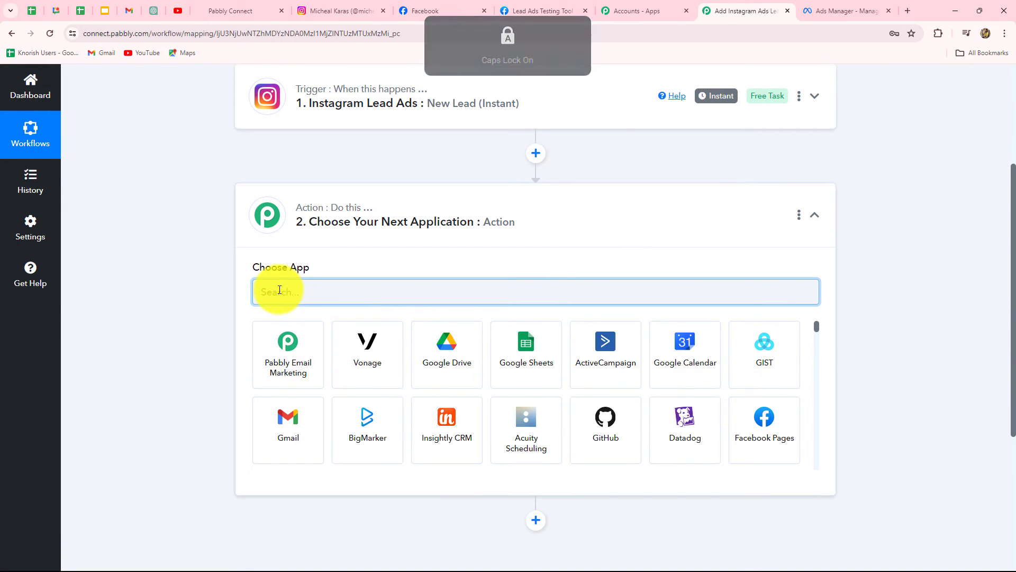
pyautogui.write('L')
pyautogui.press('capslock')
pyautogui.write('ead')
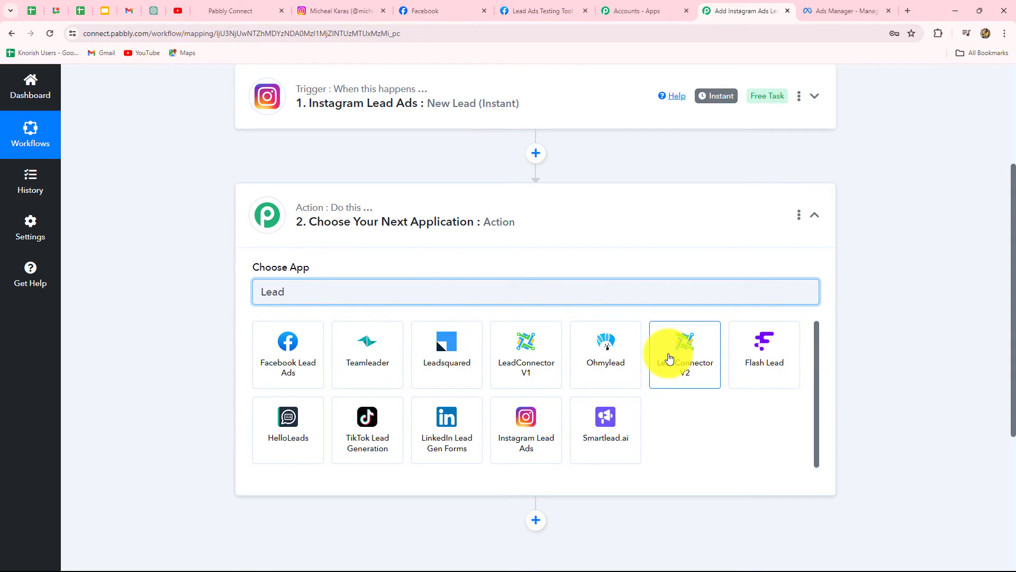
pyautogui.click(669, 359)
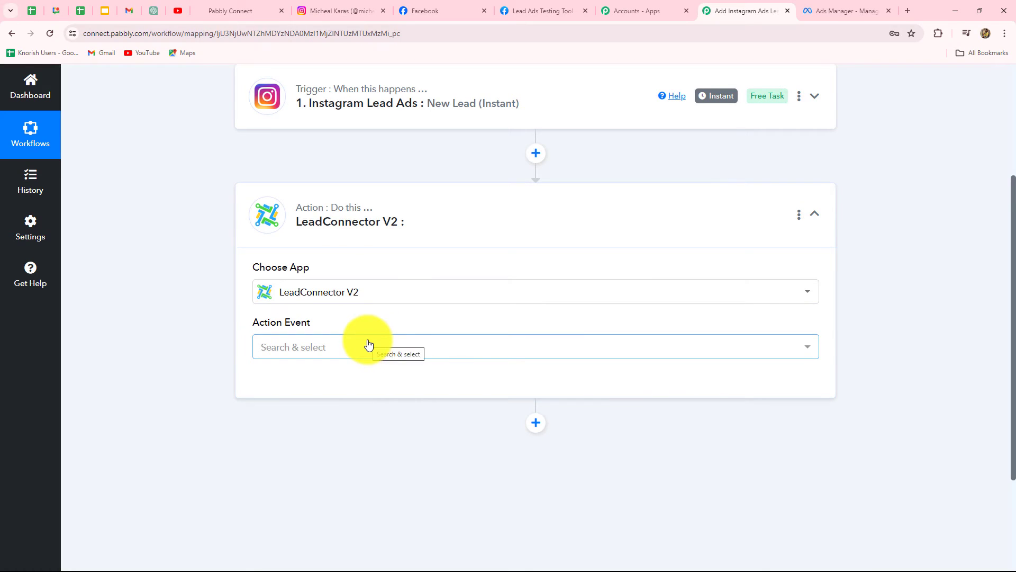
# Set the LeadConnector V2 action event to Create Contact
pyautogui.click(369, 345)
pyautogui.scroll(-2, 342, 231)
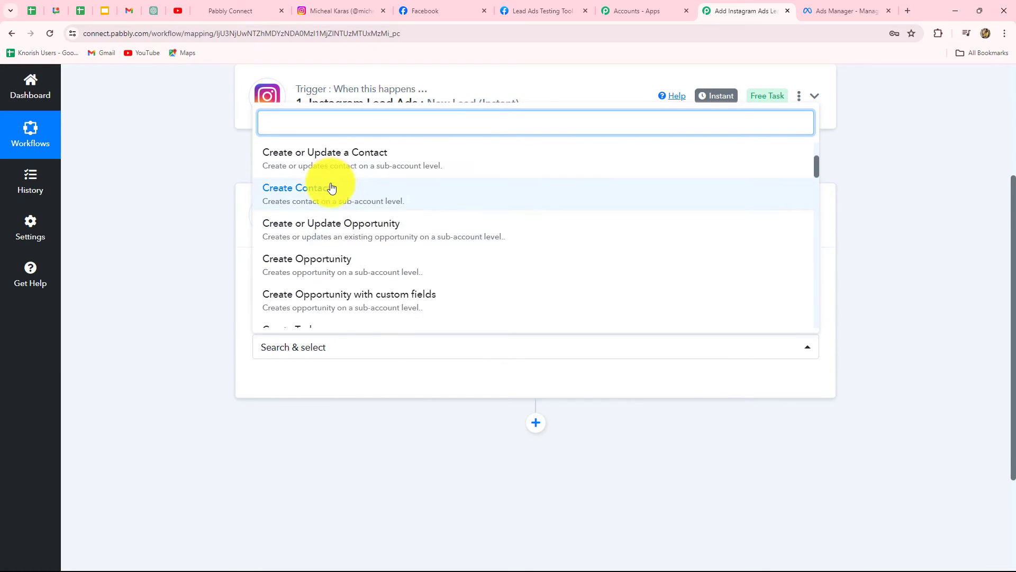
pyautogui.click(331, 188)
# Add a new LeadConnector V2 connection and authorize it with the Pabbly Connect sub-account
pyautogui.click(256, 385)
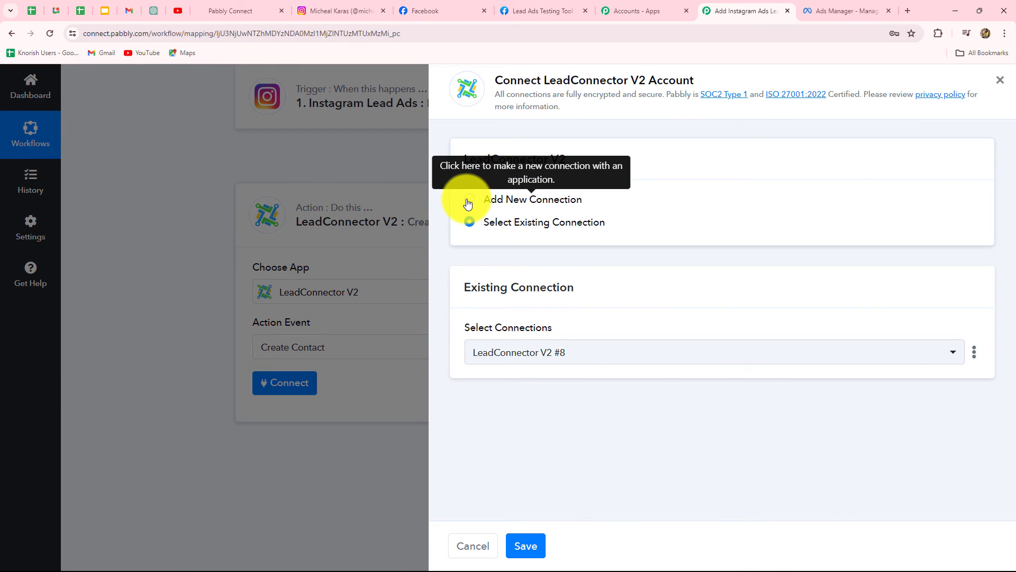
pyautogui.click(469, 200)
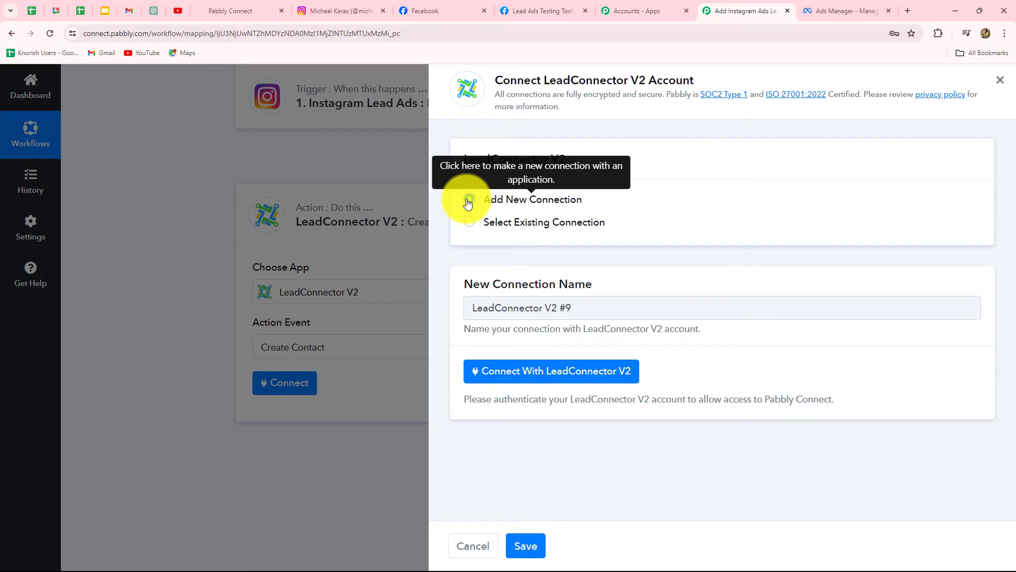
pyautogui.click(531, 373)
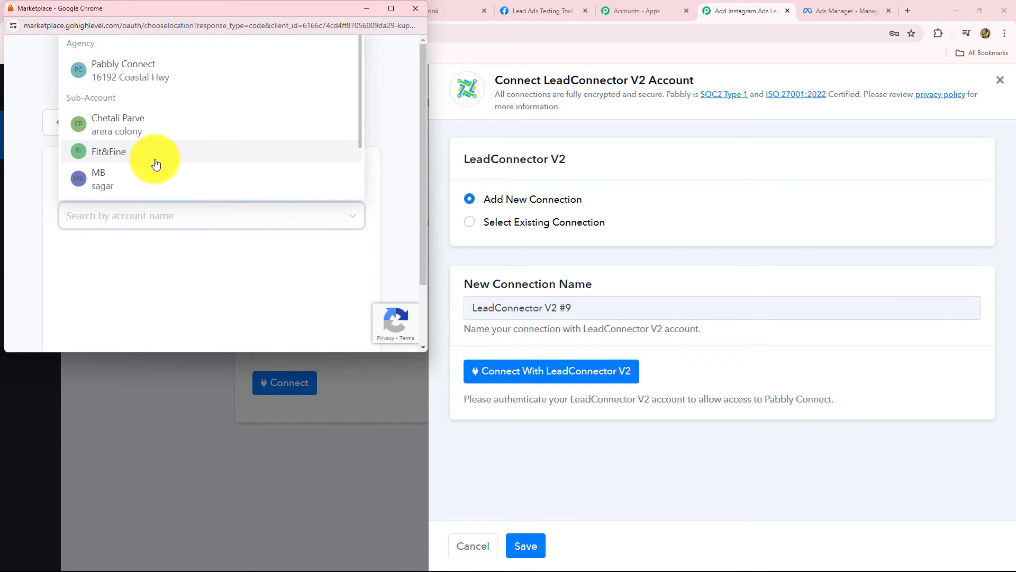
pyautogui.scroll(-2, 157, 146)
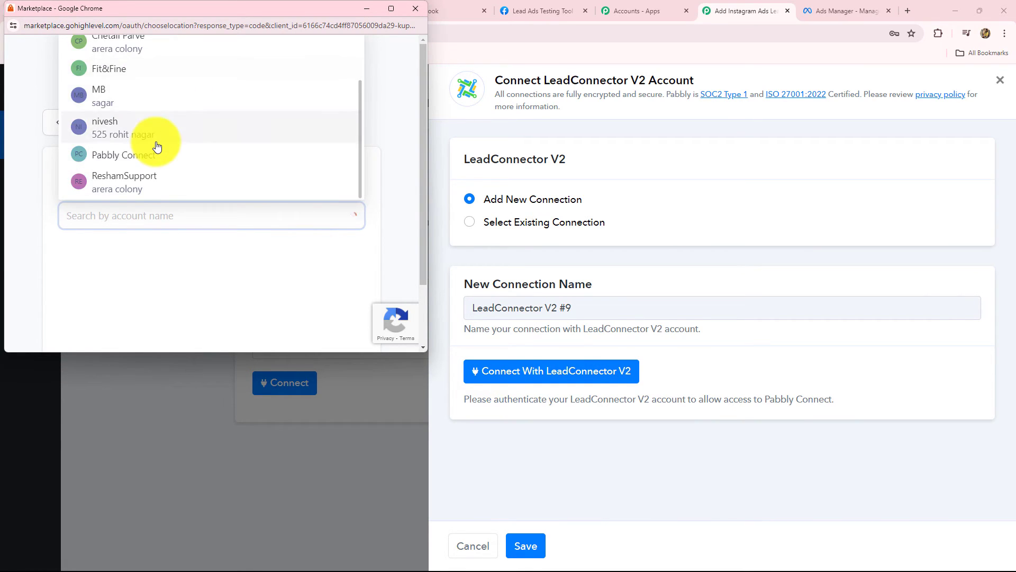
pyautogui.click(151, 159)
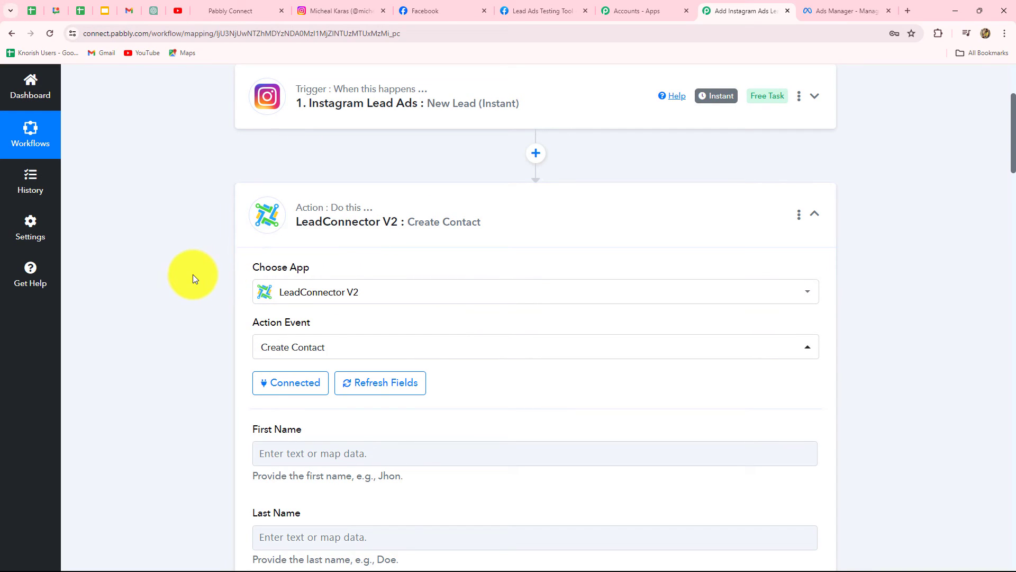
# In the GoHighLevel contacts list, enable the Gender column
pyautogui.scroll(-4, 180, 339)
pyautogui.scroll(1, 170, 404)
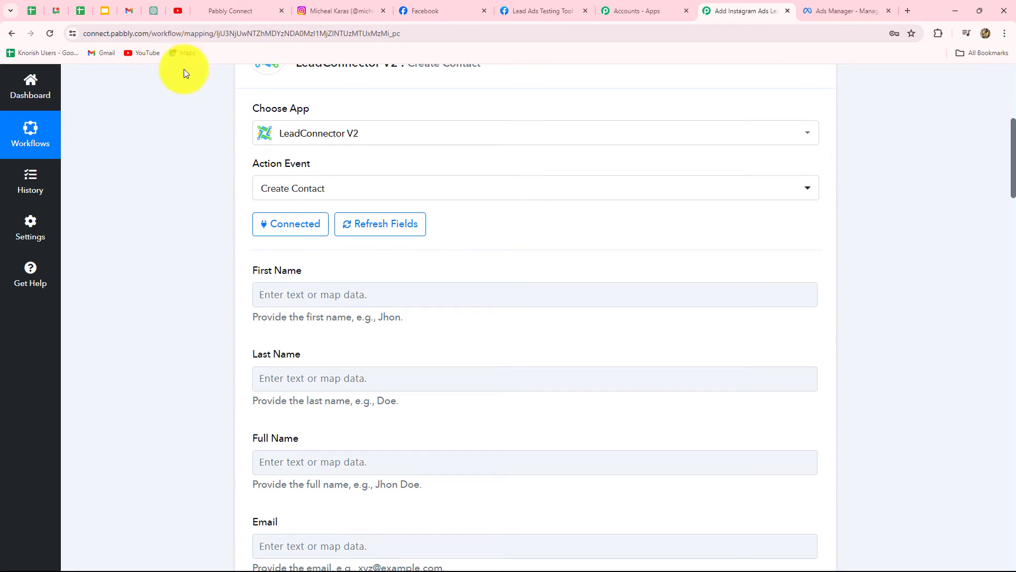
pyautogui.click(222, 6)
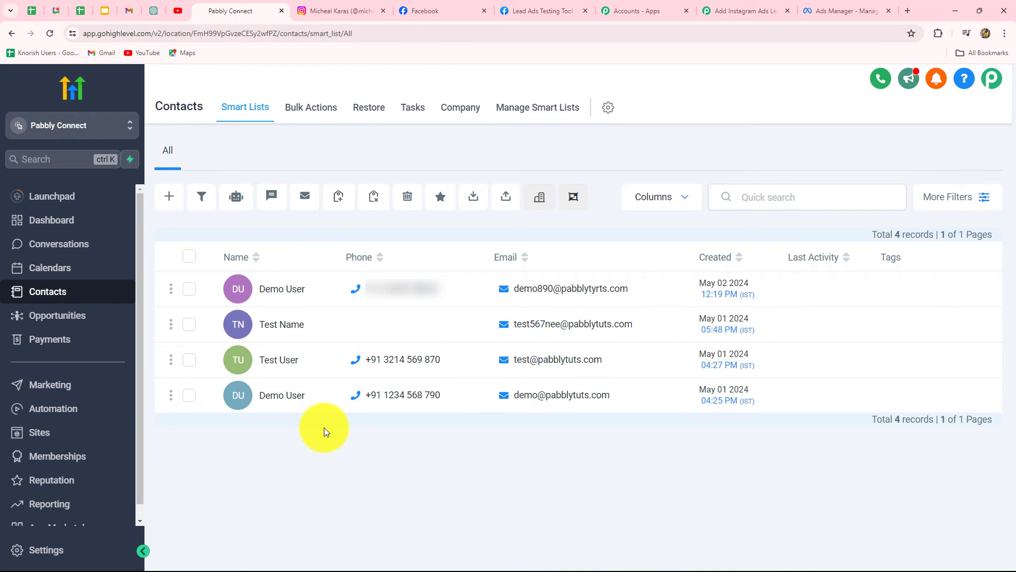
pyautogui.click(682, 199)
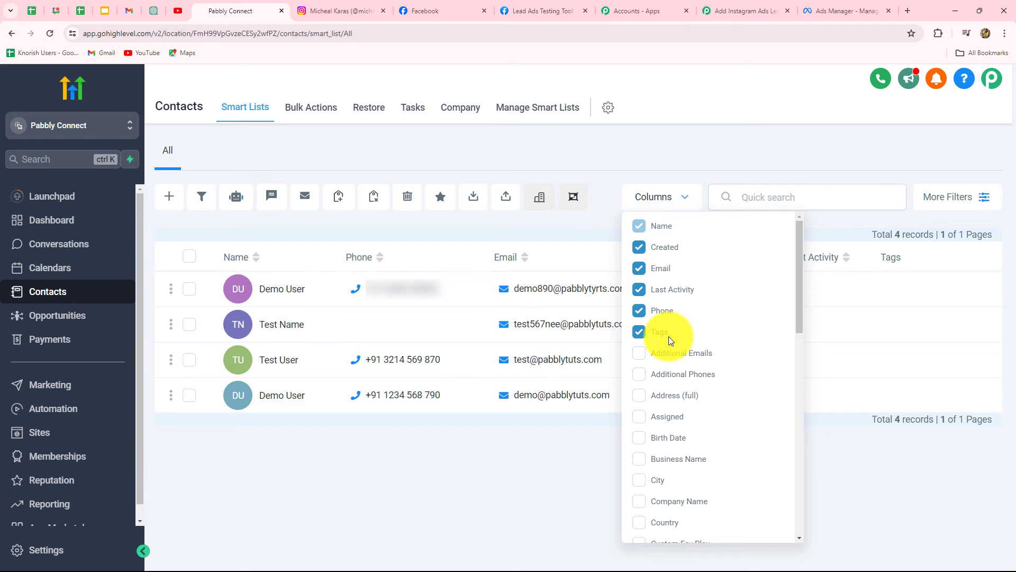
pyautogui.scroll(-6, 663, 449)
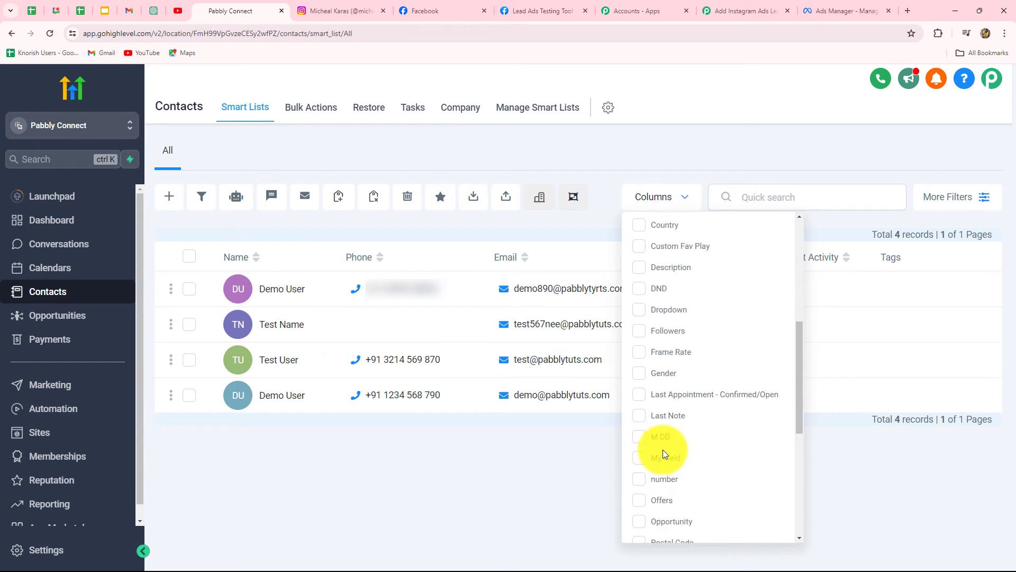
pyautogui.scroll(-2, 663, 450)
pyautogui.scroll(8, 663, 450)
pyautogui.scroll(-3, 663, 449)
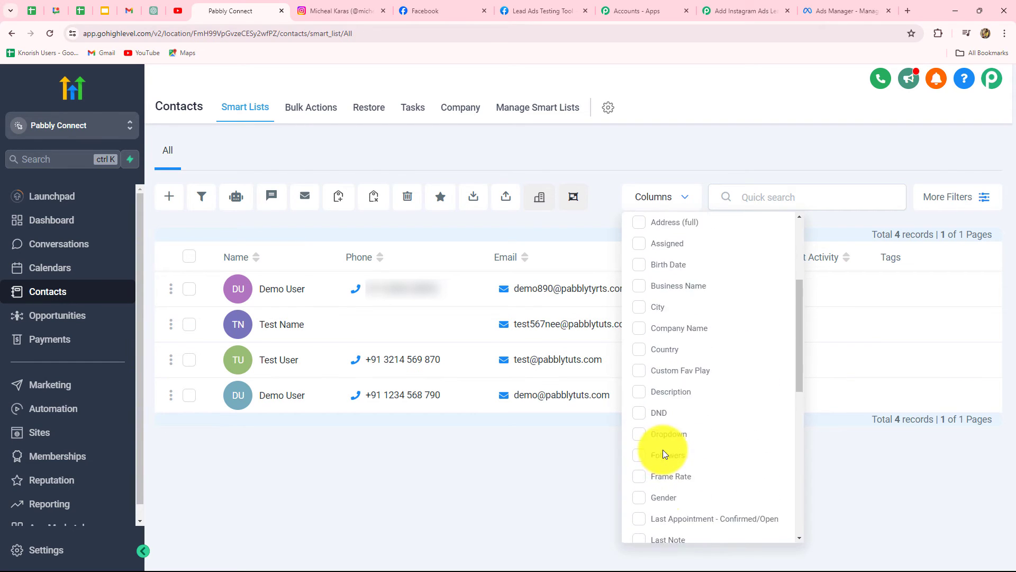
pyautogui.scroll(-1, 663, 450)
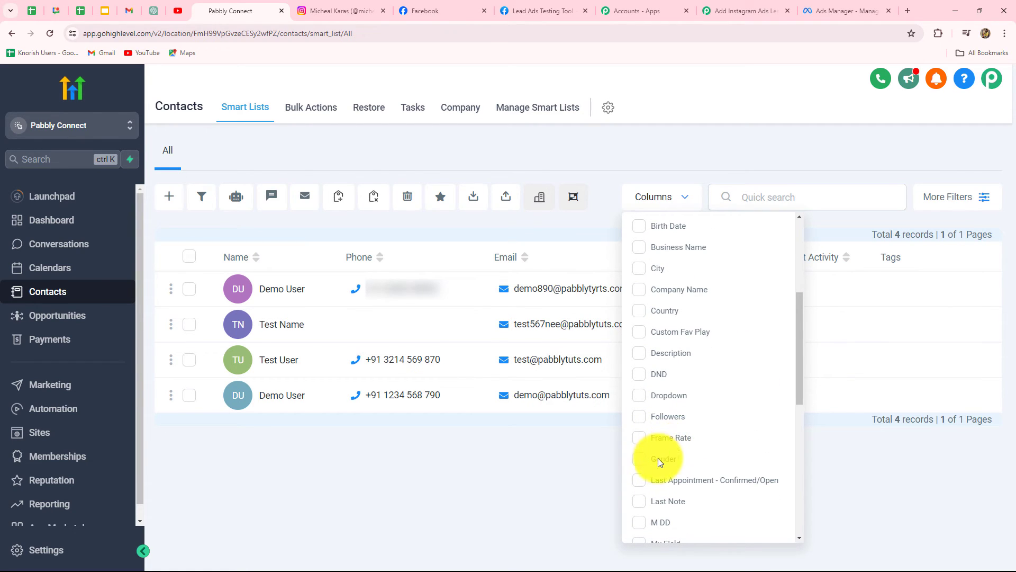
pyautogui.click(638, 459)
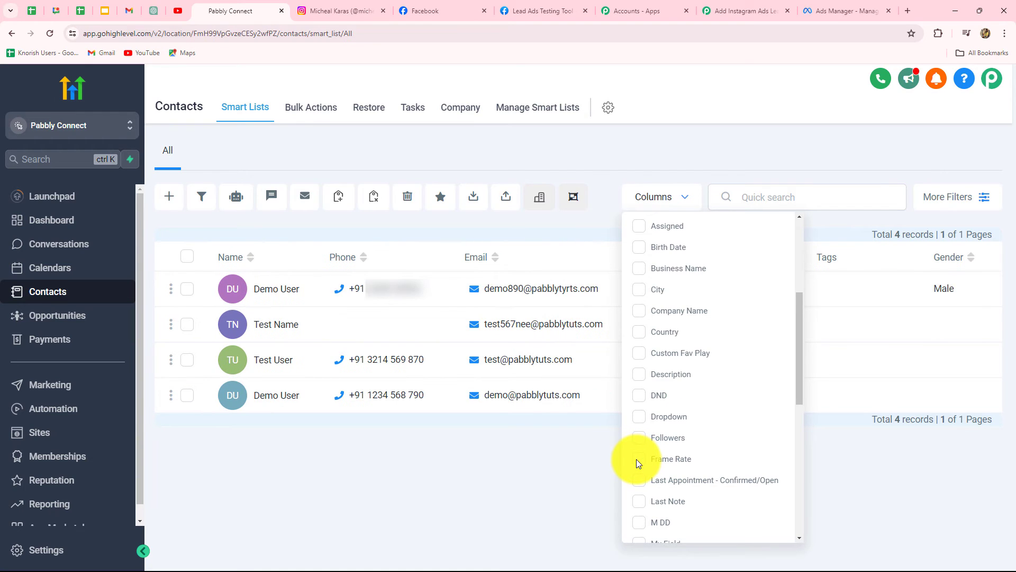
pyautogui.scroll(5, 701, 433)
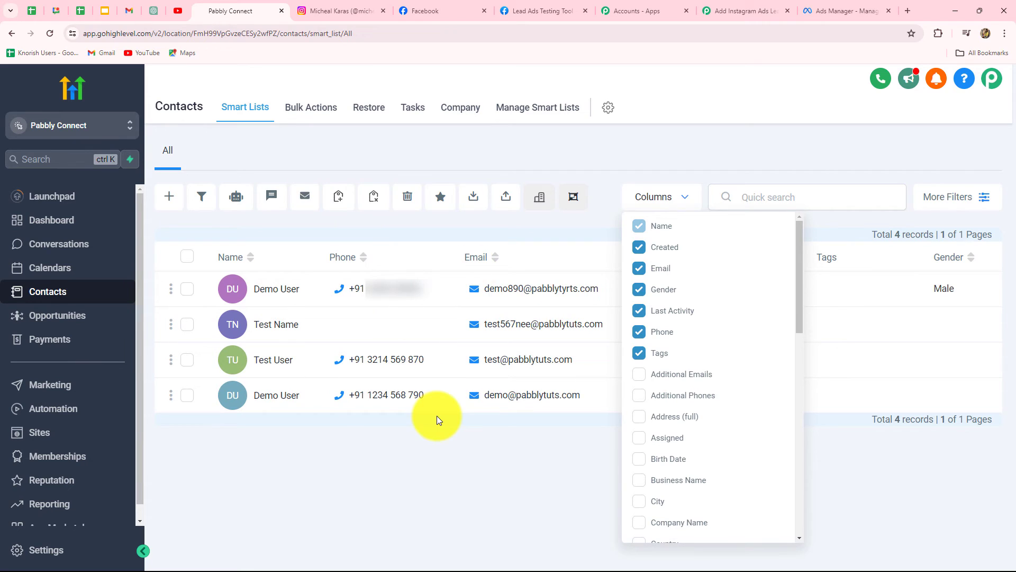
# Return to the workflow and refresh the LeadConnector V2 fields so the Gender custom field loads in the action form
pyautogui.click(571, 489)
pyautogui.click(732, 11)
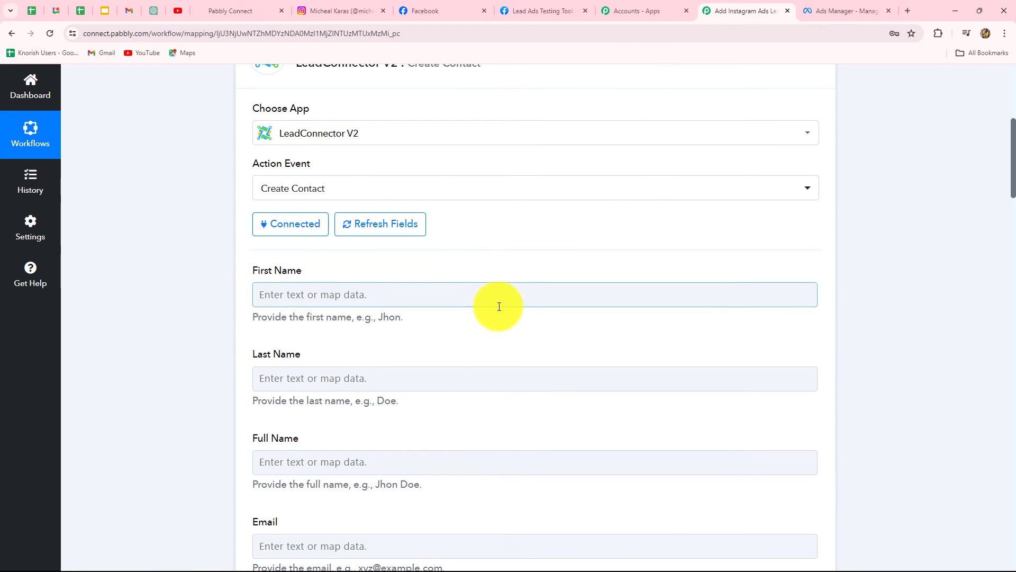
pyautogui.click(370, 224)
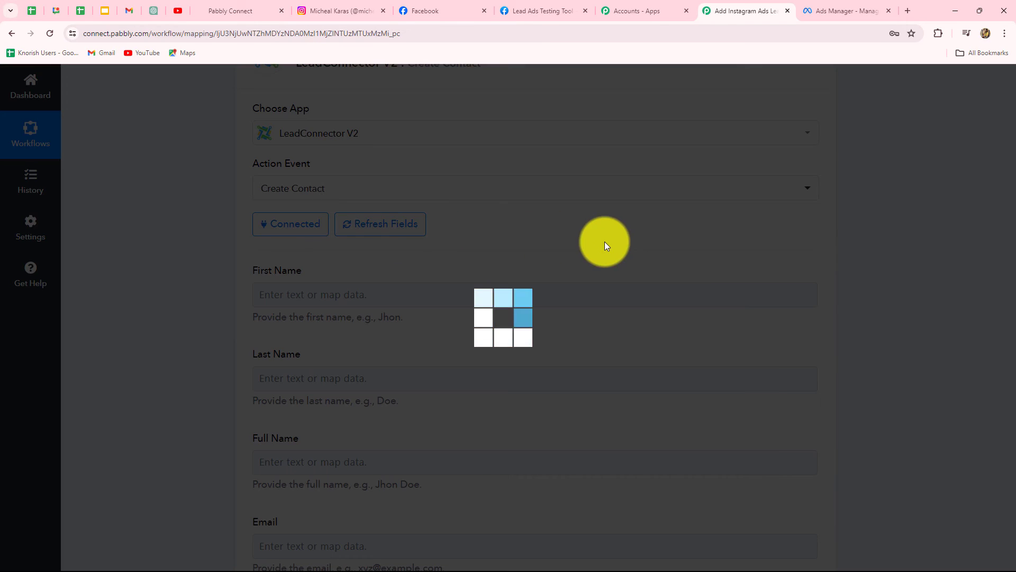
pyautogui.scroll(5, 597, 254)
pyautogui.scroll(-10, 596, 257)
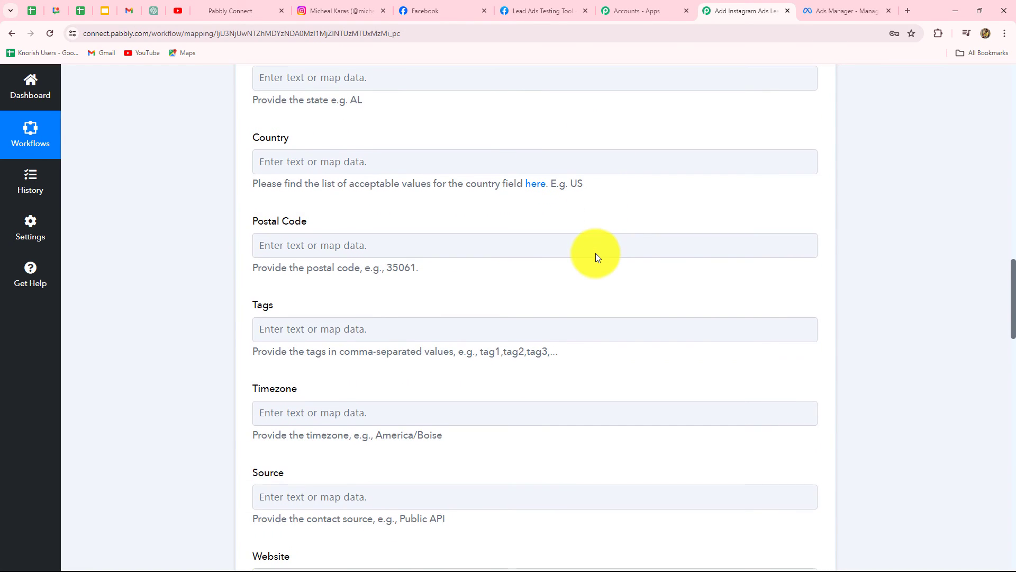
pyautogui.scroll(-3, 596, 254)
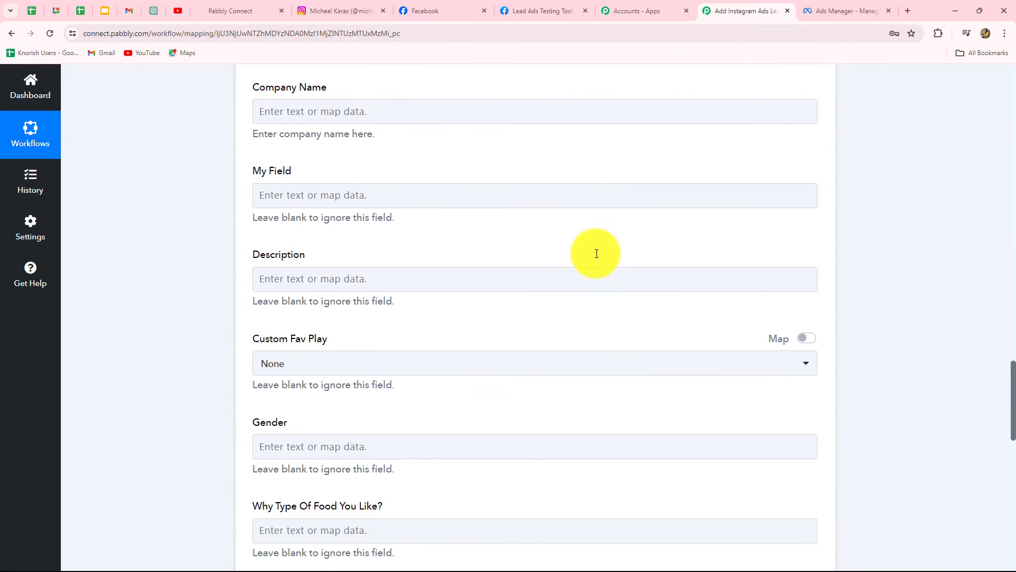
pyautogui.scroll(-1, 597, 253)
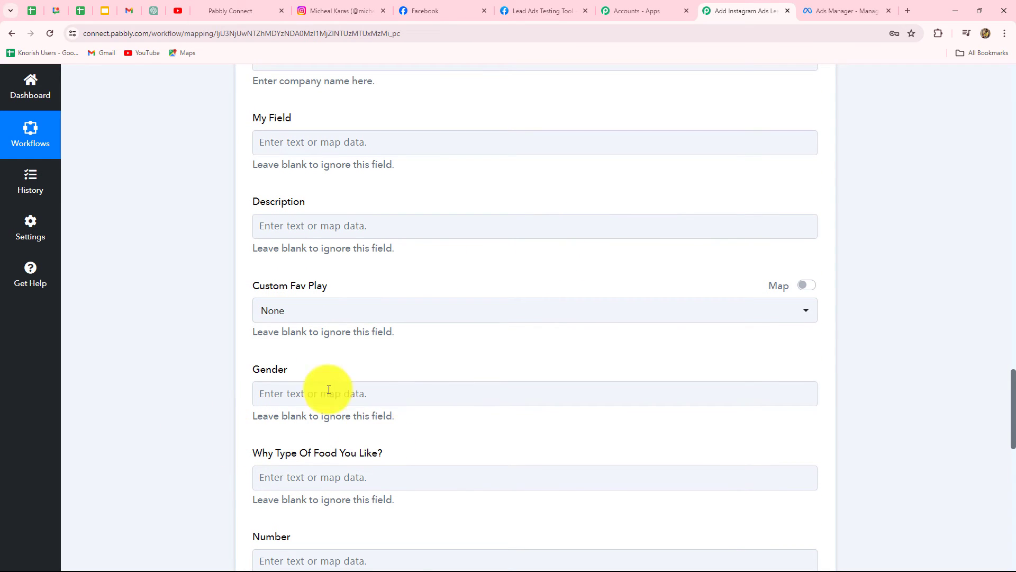
pyautogui.click(383, 396)
pyautogui.click(888, 373)
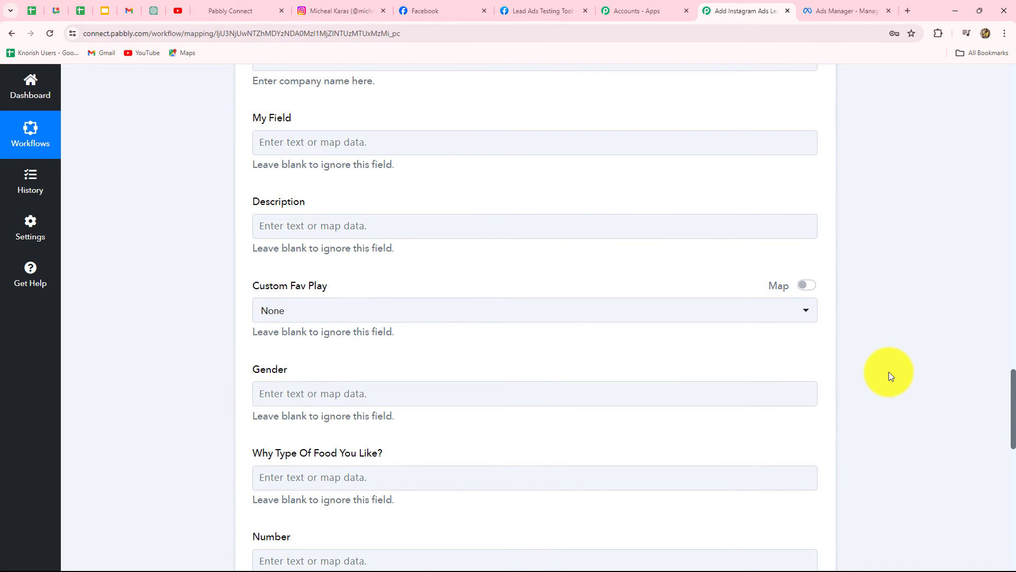
pyautogui.scroll(5, 888, 374)
pyautogui.scroll(20, 888, 372)
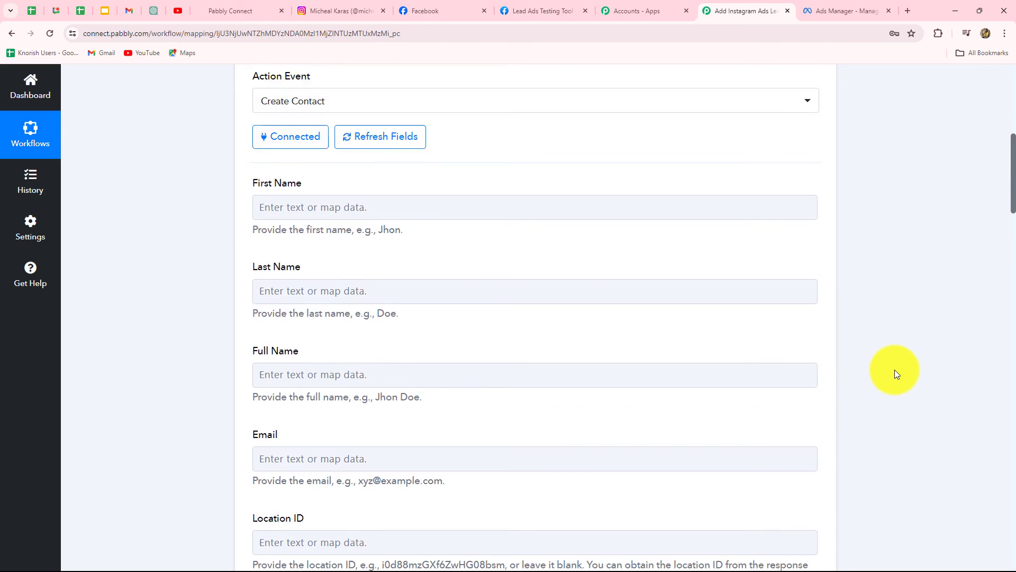
pyautogui.scroll(-4, 894, 369)
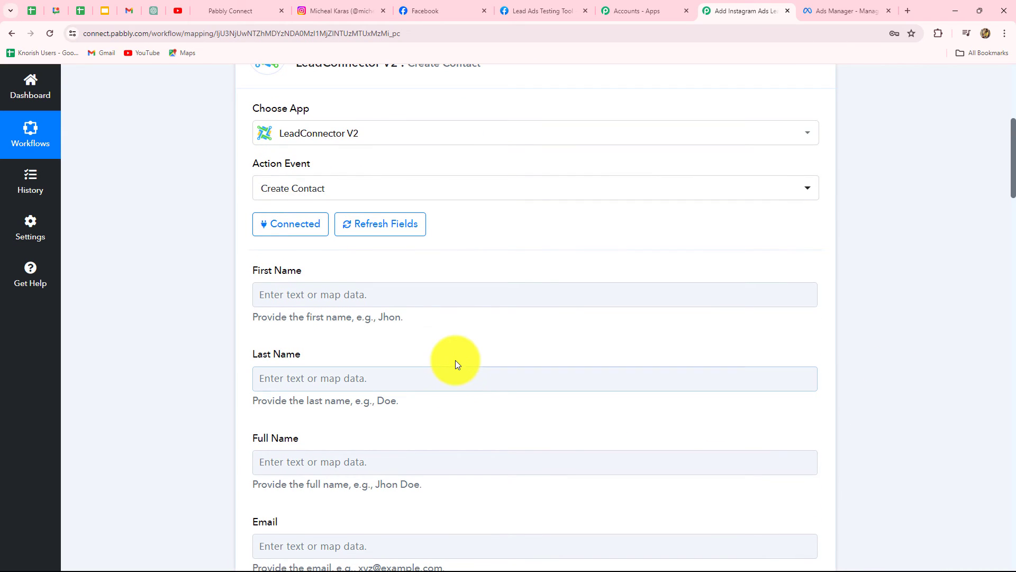
# Map the First Name field to the Instagram lead's Res4 First Name
pyautogui.click(430, 300)
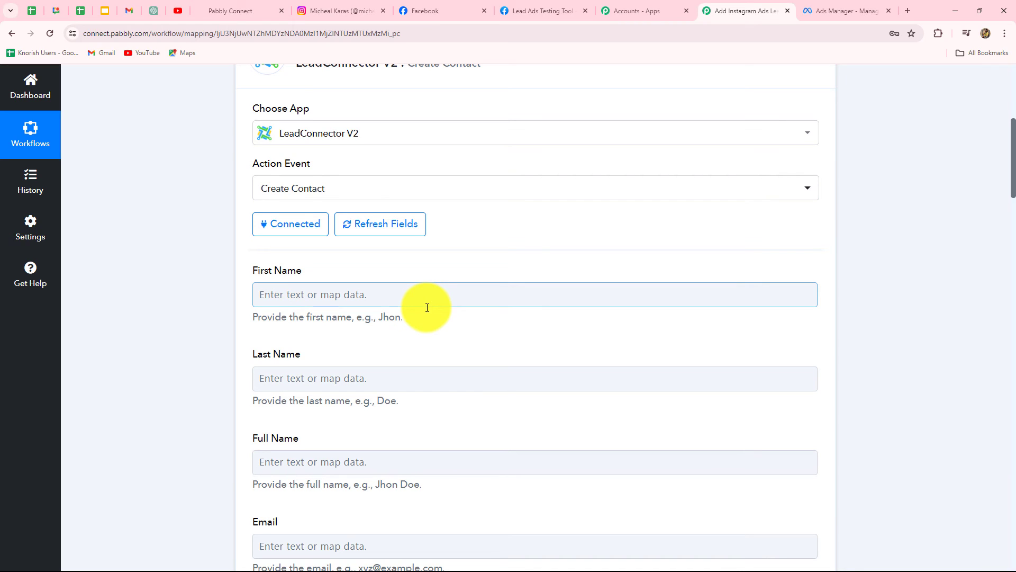
pyautogui.scroll(-1, 427, 308)
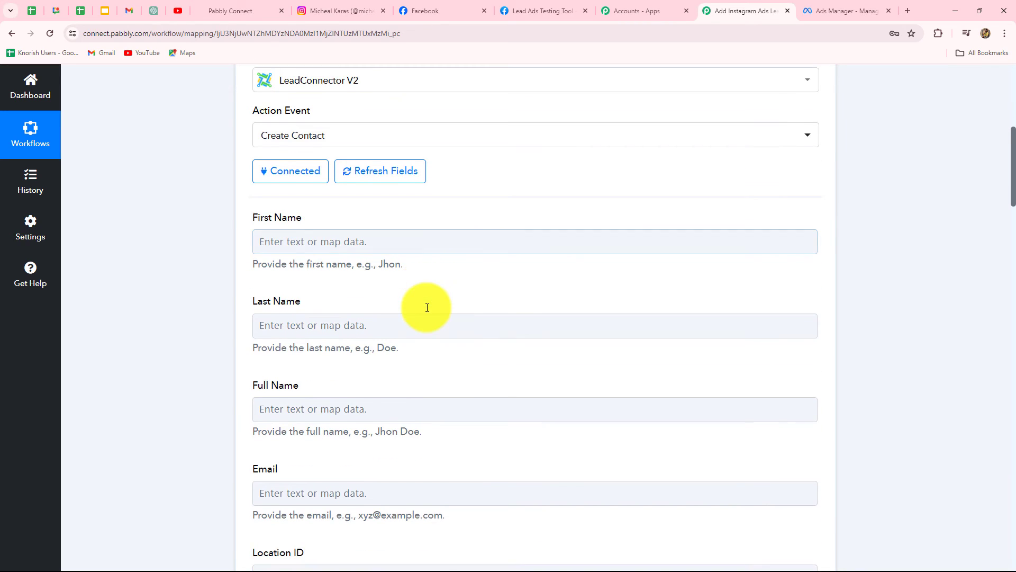
pyautogui.click(420, 242)
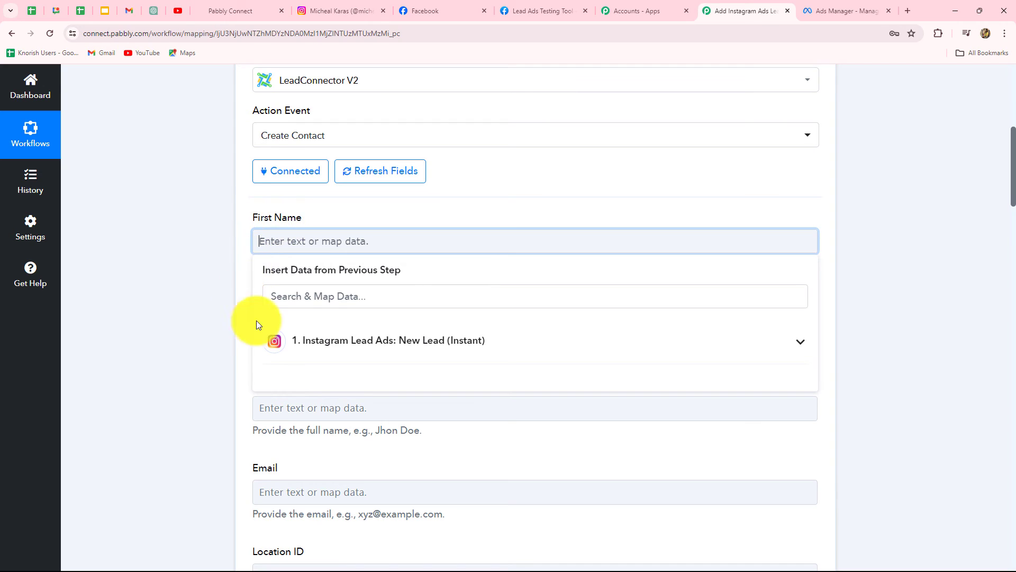
pyautogui.click(404, 347)
pyautogui.scroll(-5, 483, 430)
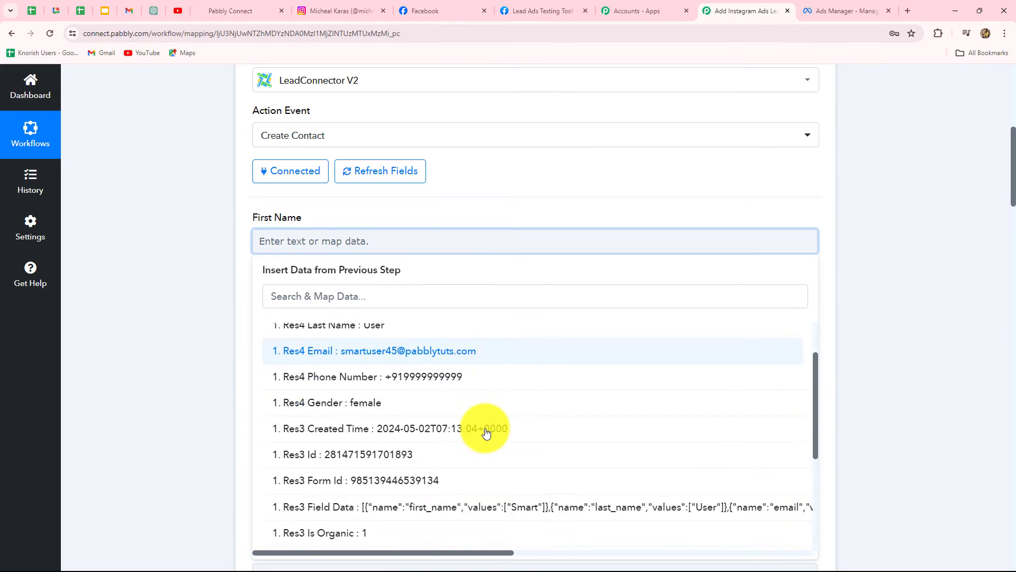
pyautogui.scroll(4, 485, 432)
pyautogui.scroll(2, 402, 358)
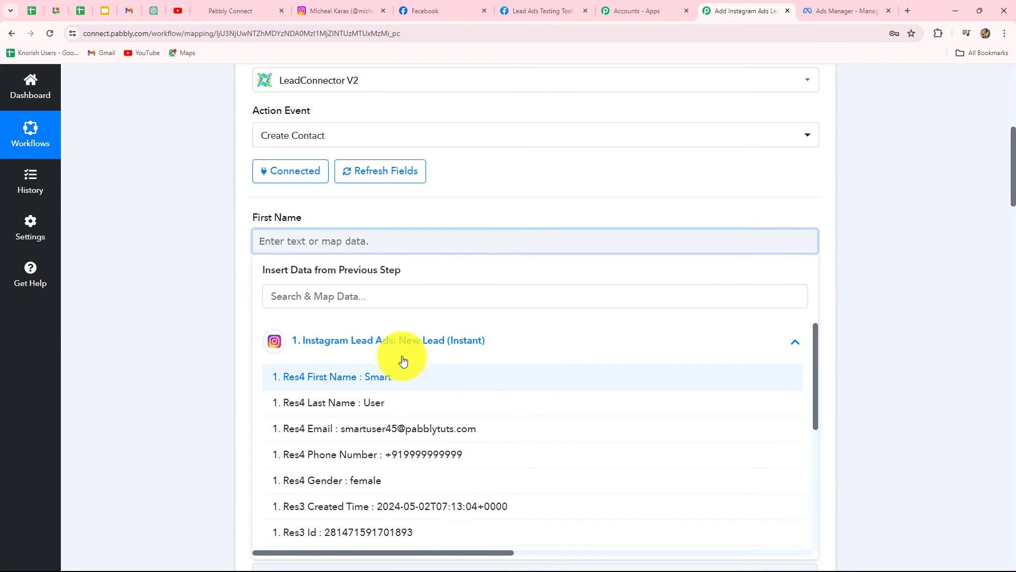
pyautogui.click(375, 382)
pyautogui.click(850, 335)
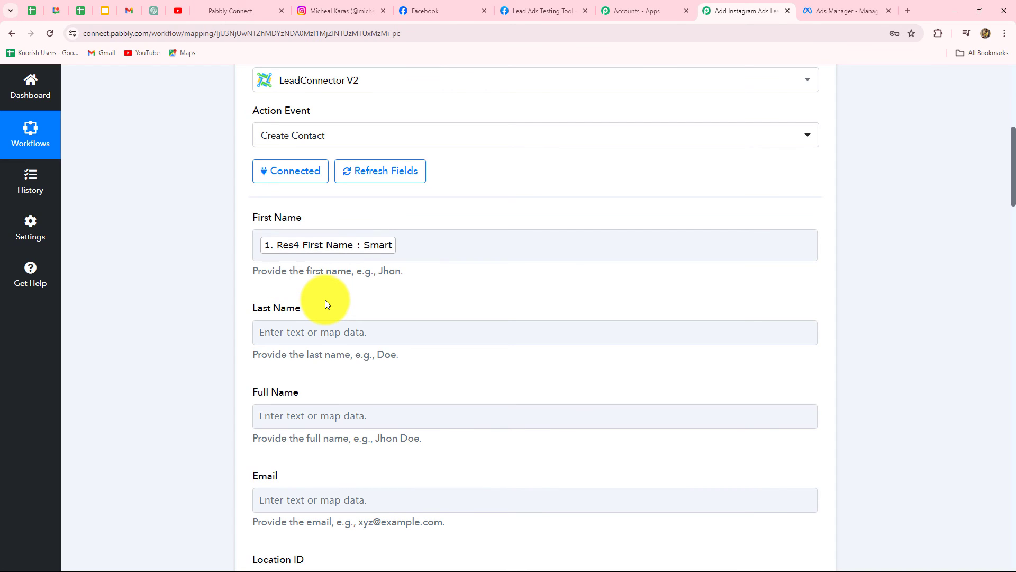
# Map the Last Name field to the Instagram lead's Res4 Last Name
pyautogui.scroll(-2, 309, 311)
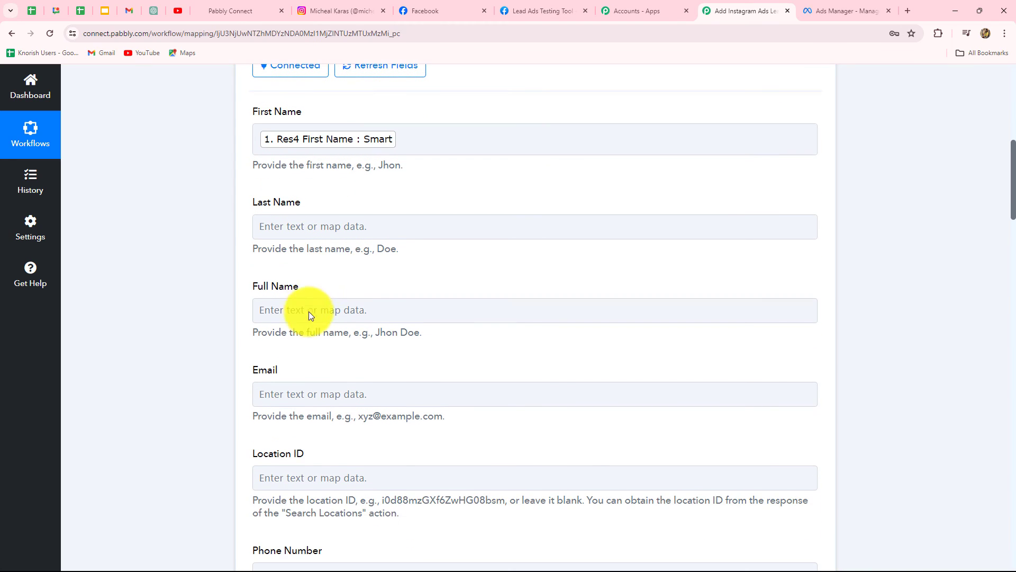
pyautogui.click(337, 230)
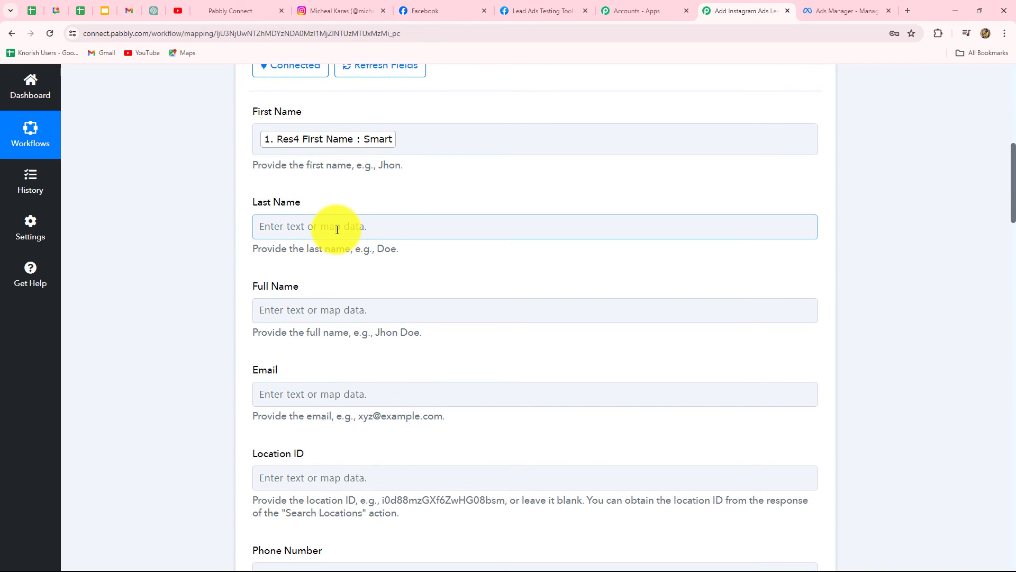
pyautogui.click(343, 322)
pyautogui.scroll(-2, 343, 370)
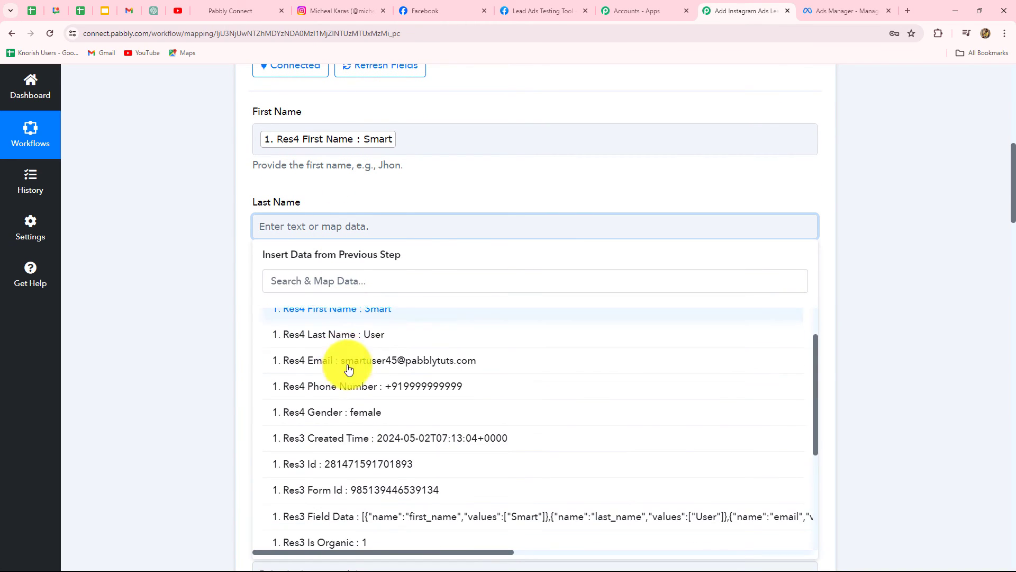
pyautogui.click(375, 337)
# Map the Email and Phone Number fields to the lead's Res4 Email and Res4 Phone Number
pyautogui.scroll(-4, 212, 318)
pyautogui.click(328, 242)
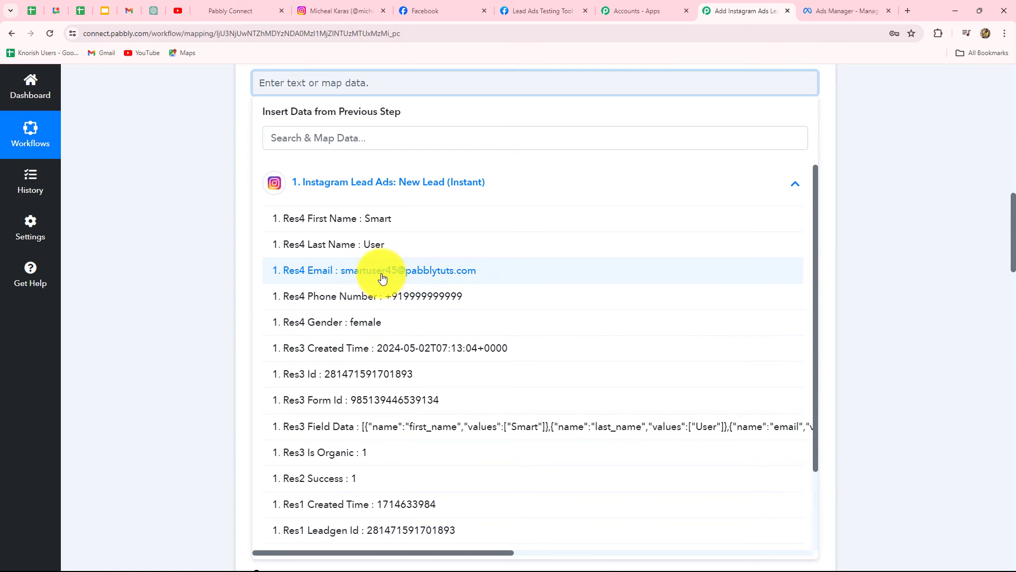
pyautogui.click(382, 271)
pyautogui.scroll(-4, 239, 300)
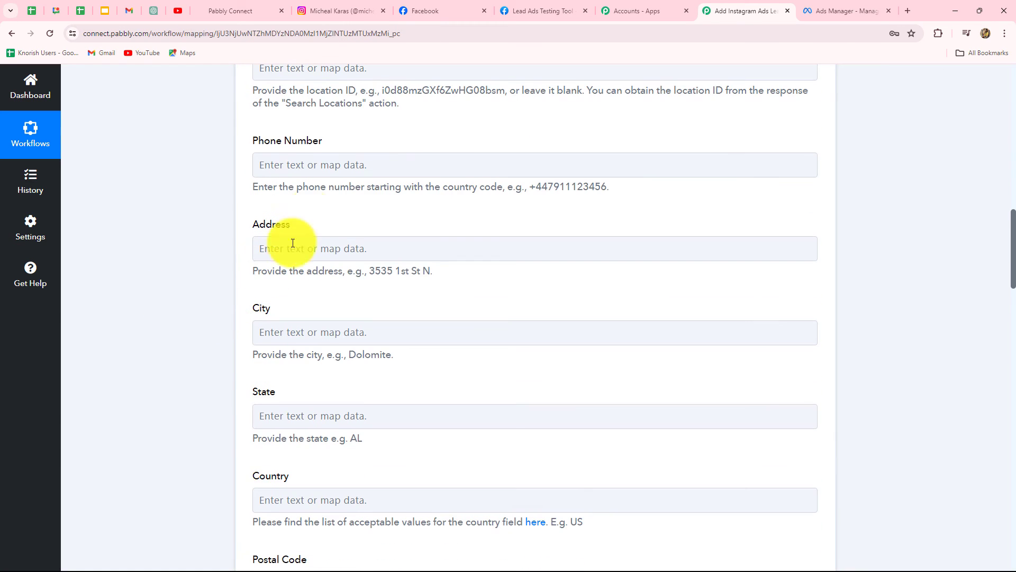
pyautogui.click(313, 164)
pyautogui.click(361, 354)
# Map the Gender custom field to the lead's Res4 Gender
pyautogui.scroll(-3, 361, 354)
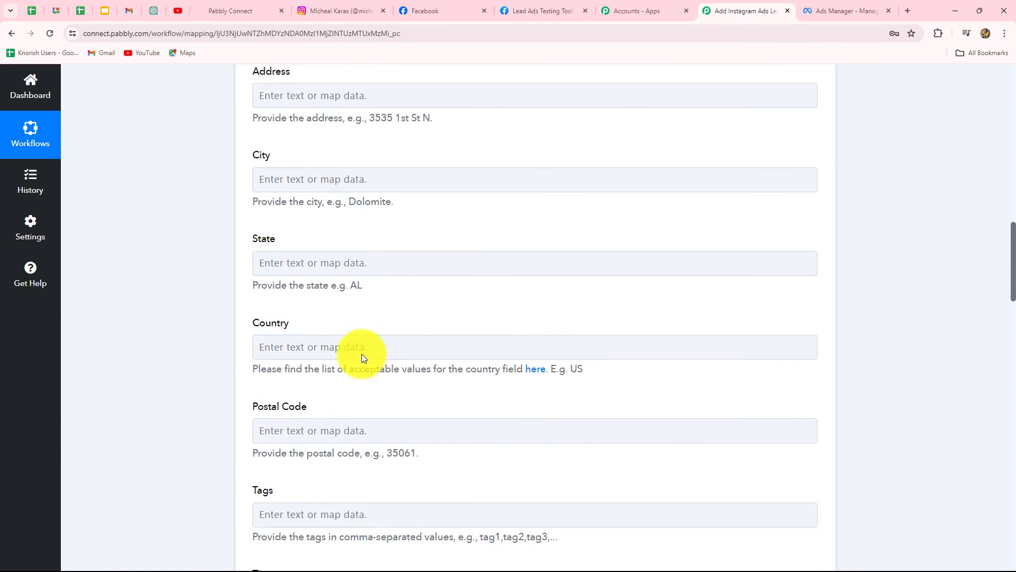
pyautogui.scroll(-4, 363, 353)
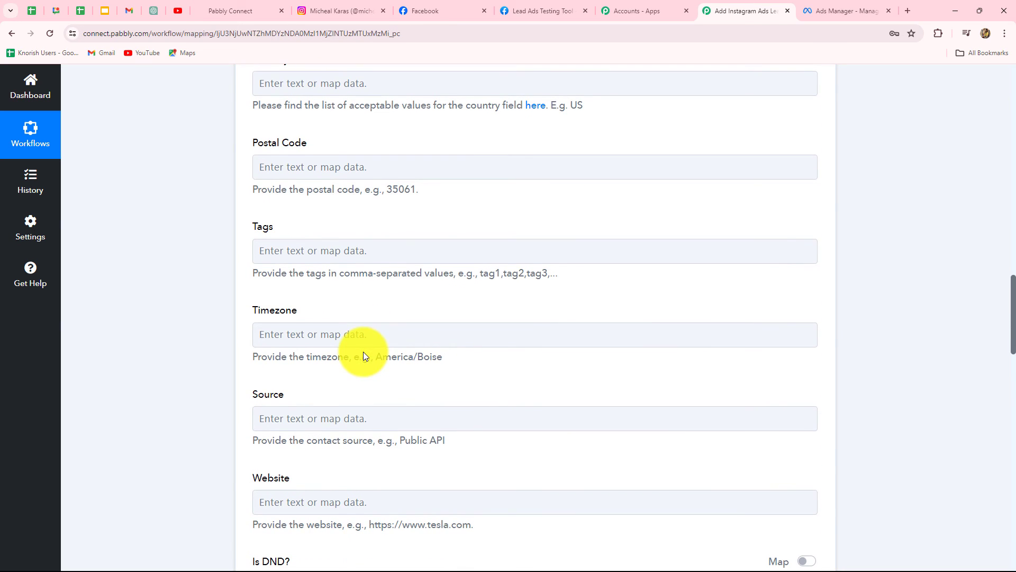
pyautogui.scroll(-15, 363, 352)
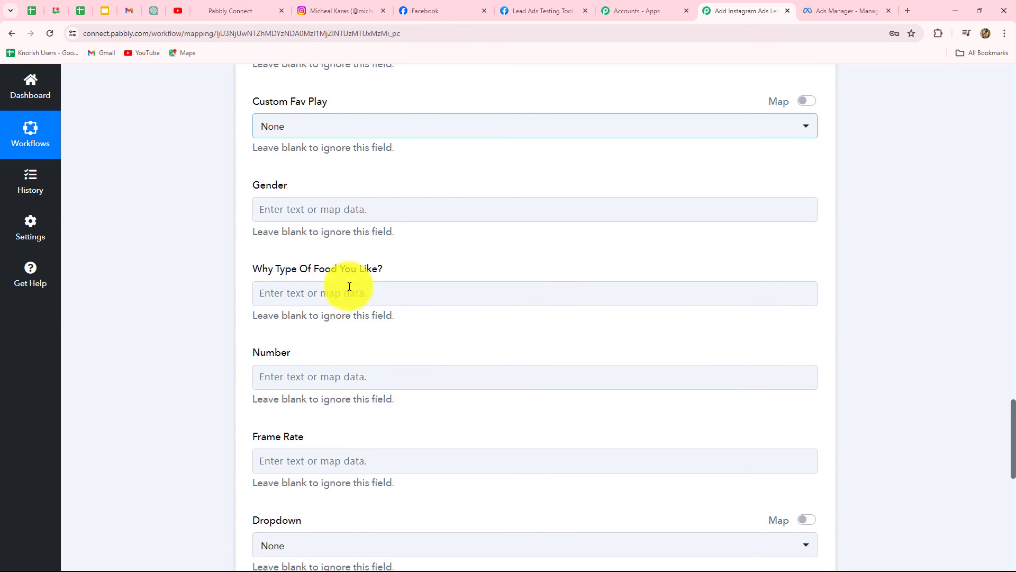
pyautogui.click(339, 217)
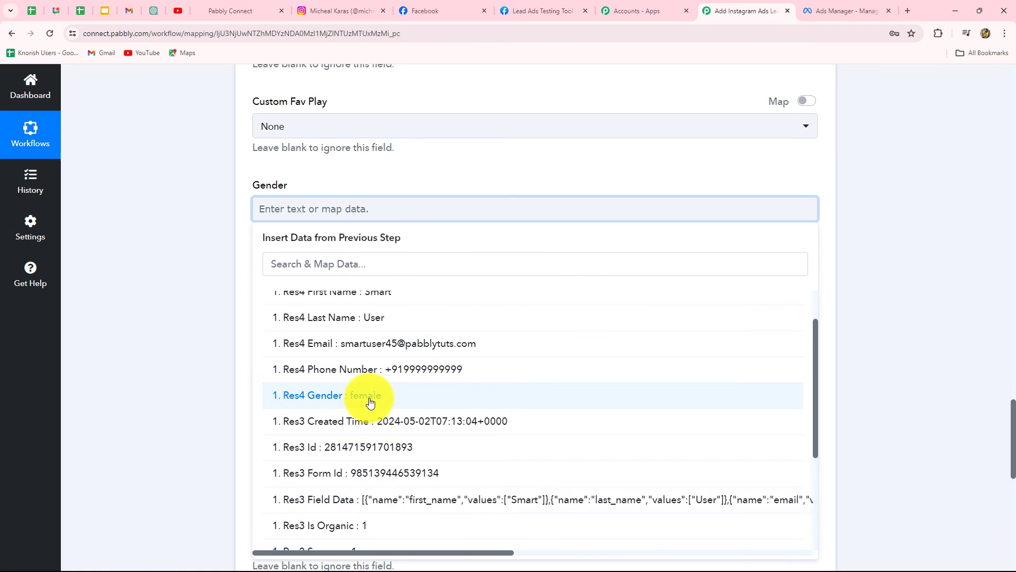
pyautogui.click(370, 403)
# Save the action and send a test request, then review the returned contact details
pyautogui.scroll(-10, 217, 395)
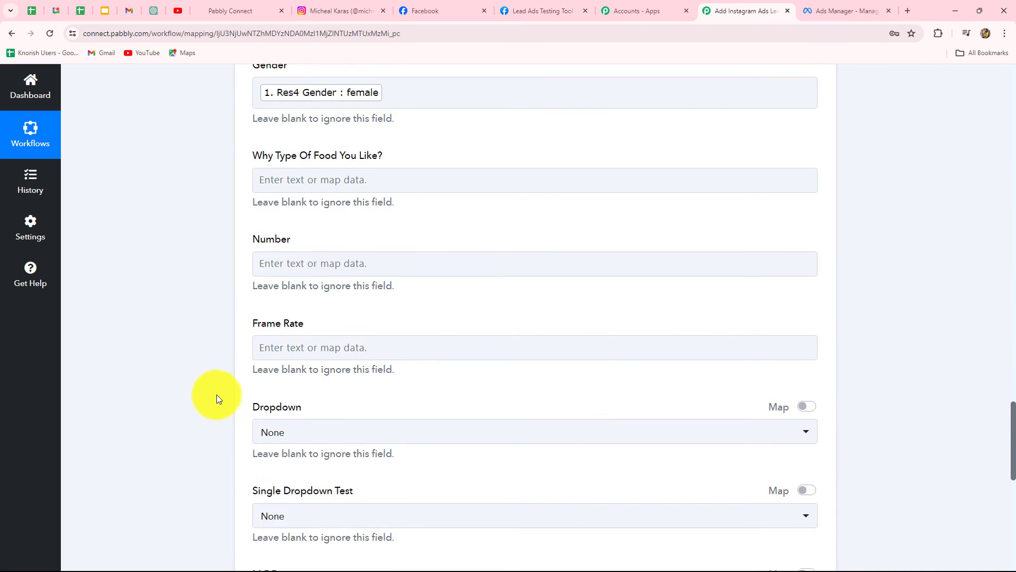
pyautogui.scroll(-5, 220, 387)
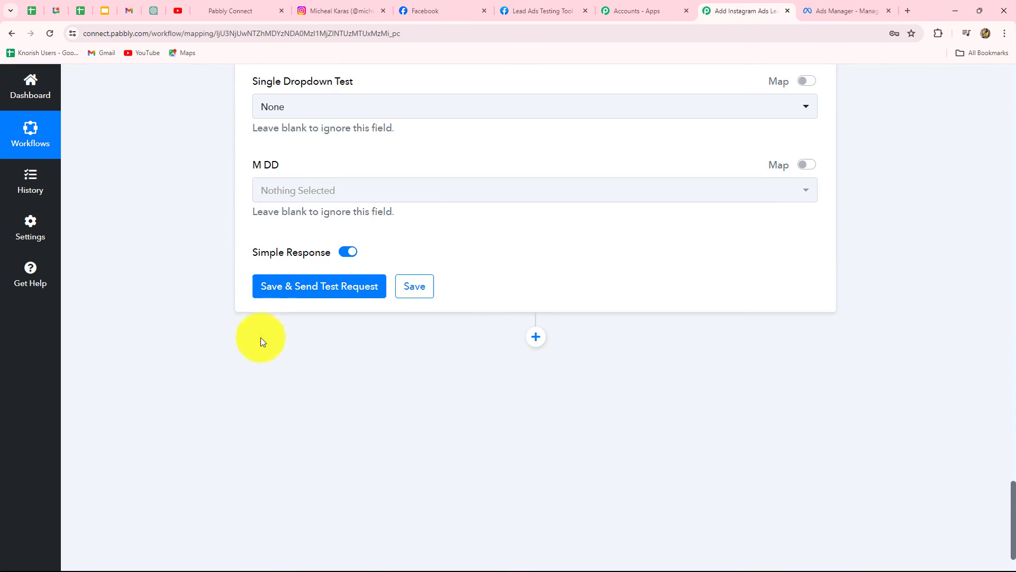
pyautogui.click(272, 285)
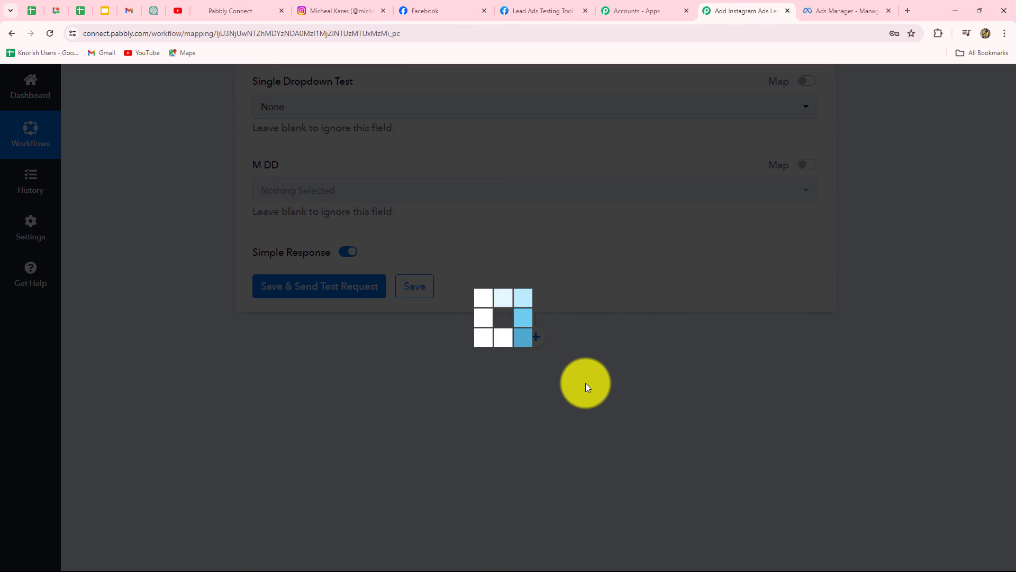
pyautogui.scroll(-3, 663, 480)
pyautogui.scroll(5, 663, 481)
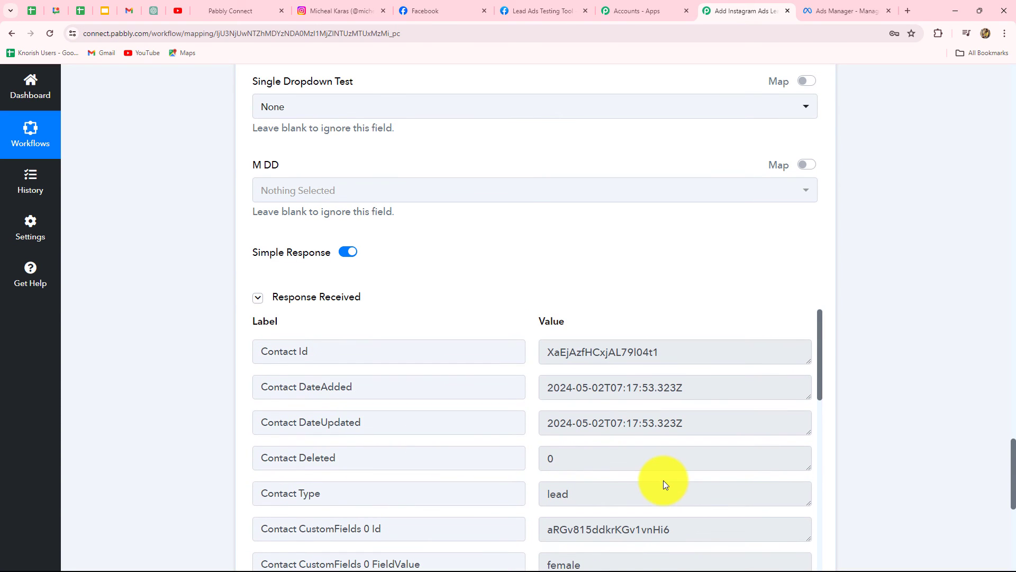
pyautogui.scroll(-2, 984, 448)
pyautogui.moveTo(704, 245); pyautogui.dragTo(531, 269)
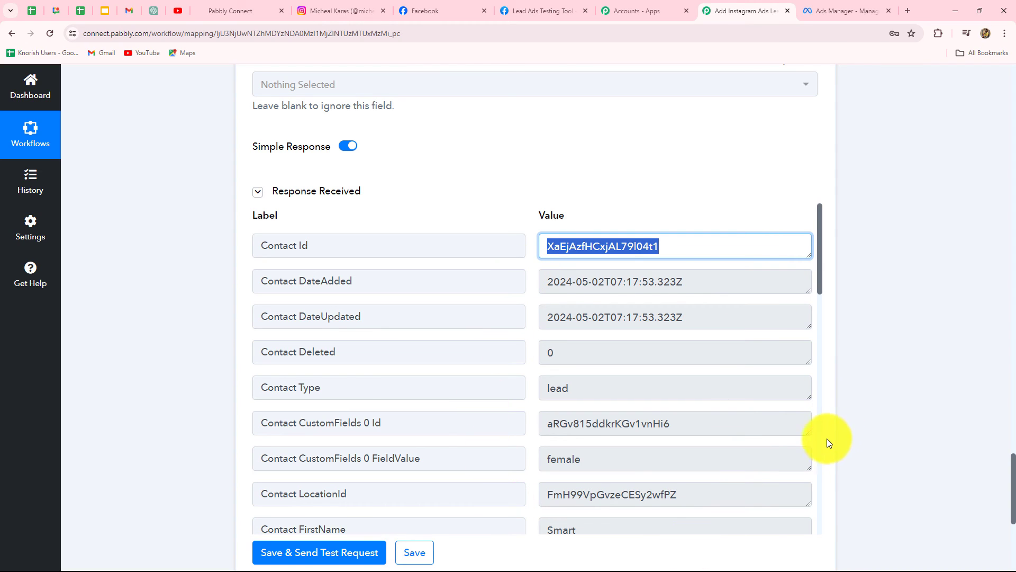
# Reload the GoHighLevel contacts list and open the new test contact to check its Gender field
pyautogui.click(243, 11)
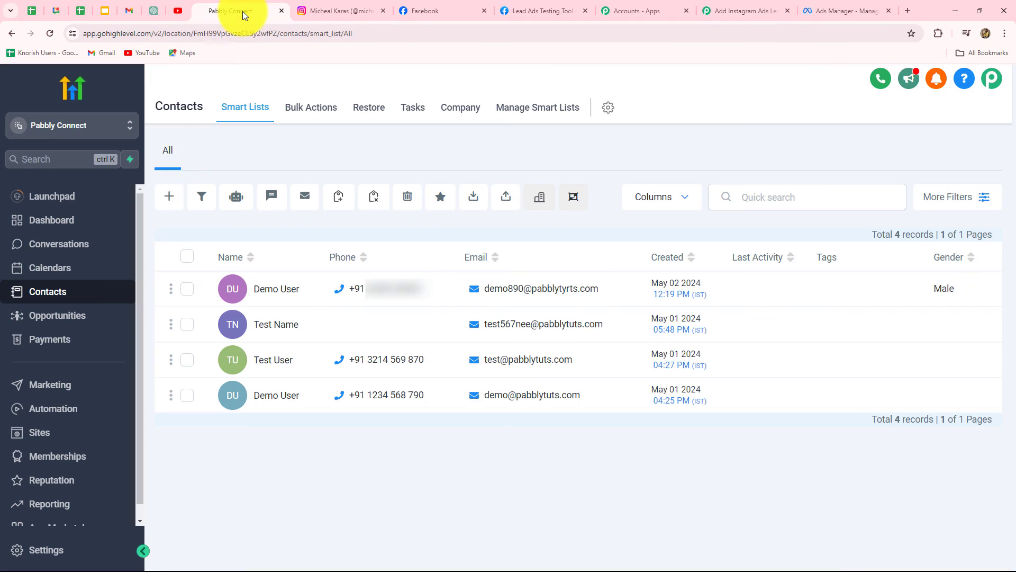
pyautogui.click(51, 34)
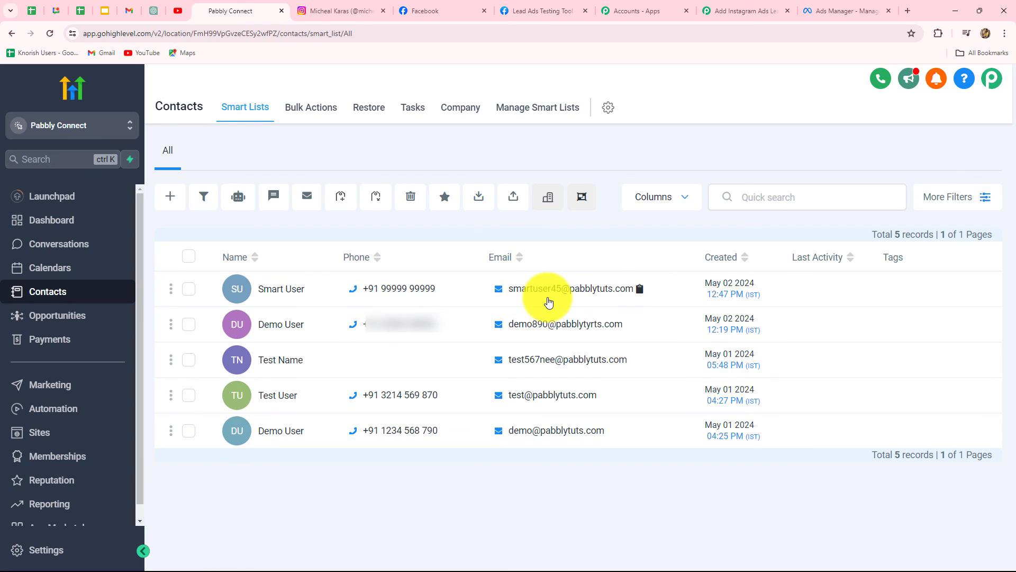
pyautogui.click(281, 290)
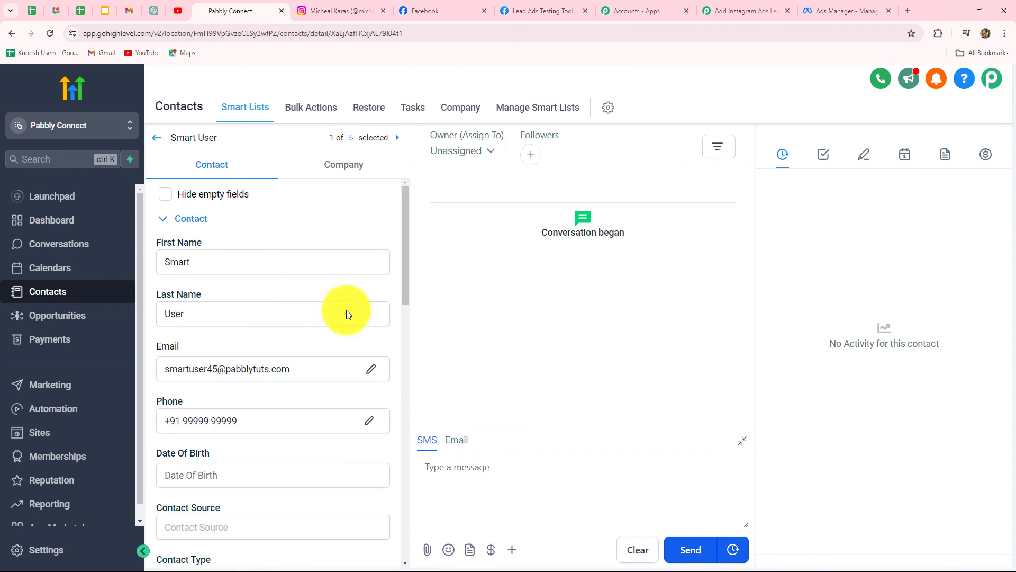
pyautogui.scroll(-3, 183, 352)
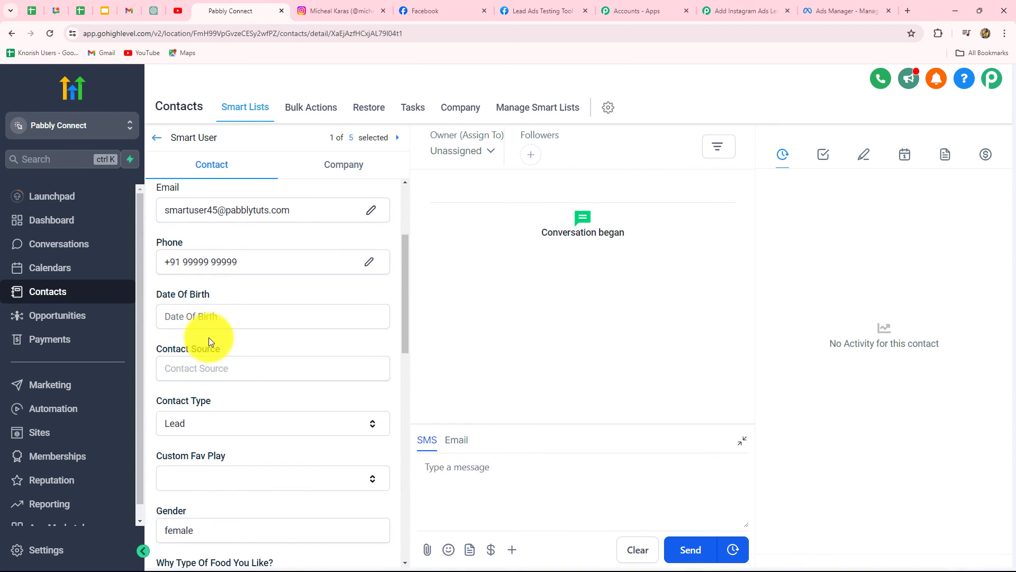
pyautogui.scroll(-4, 209, 339)
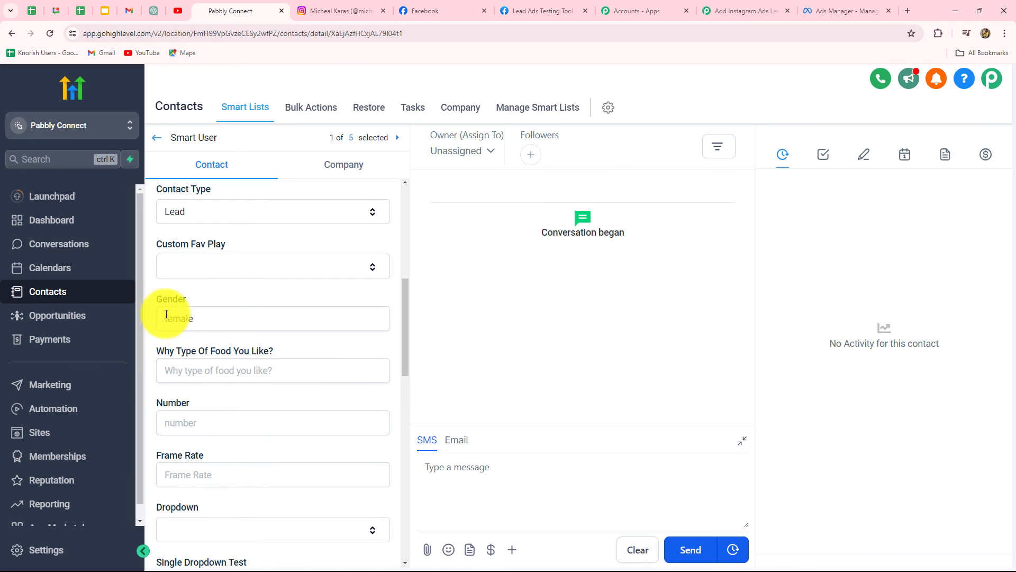
pyautogui.moveTo(163, 320); pyautogui.dragTo(207, 326)
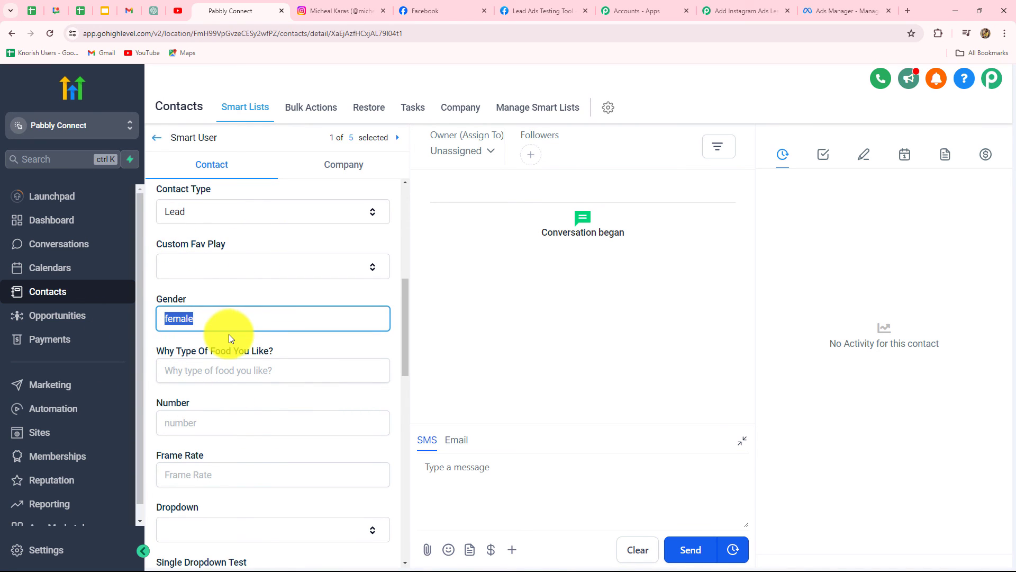
# Return to the workflow and collapse the LeadConnector V2 action step
pyautogui.click(714, 13)
pyautogui.scroll(20, 974, 295)
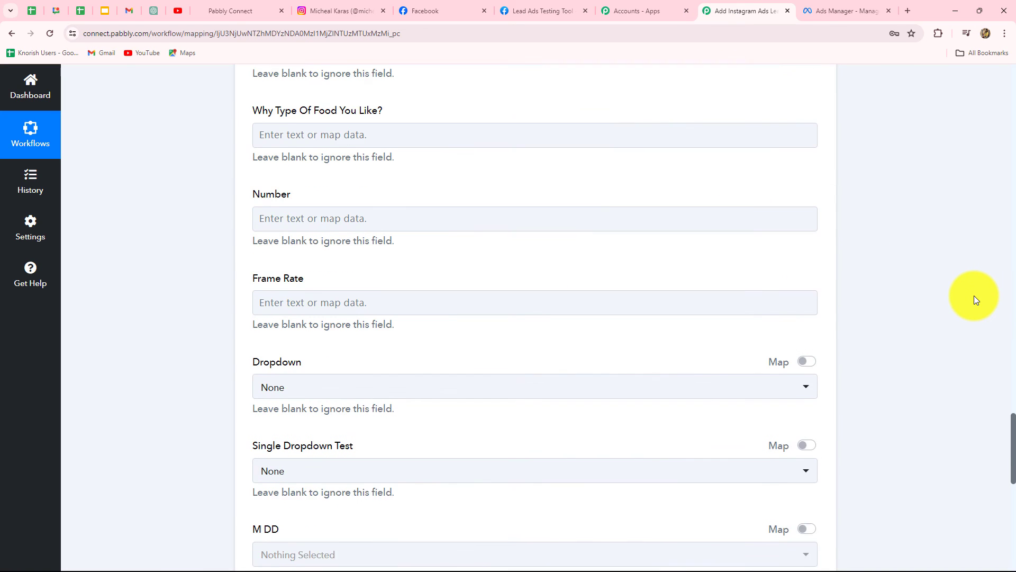
pyautogui.scroll(20, 974, 300)
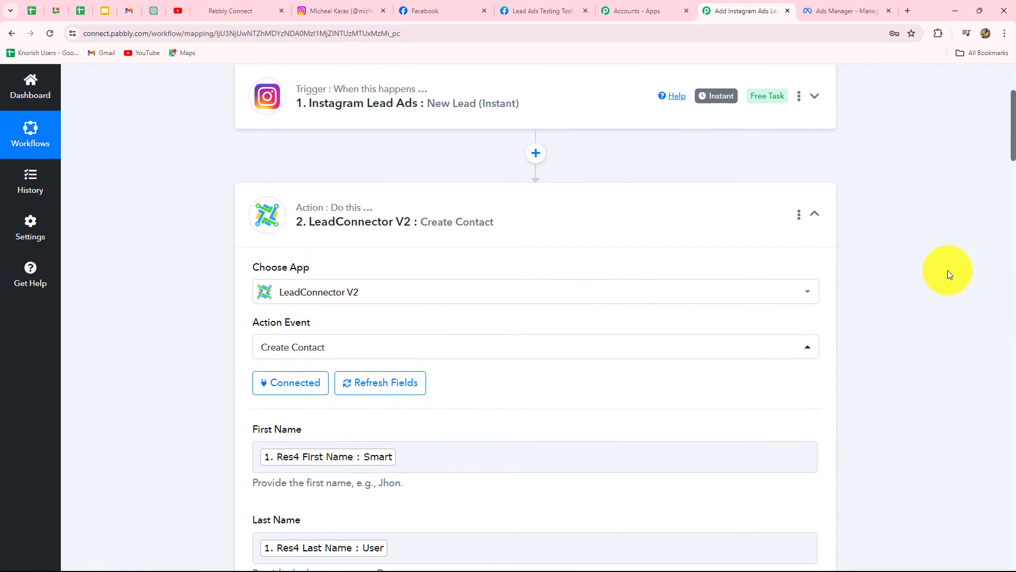
pyautogui.click(815, 213)
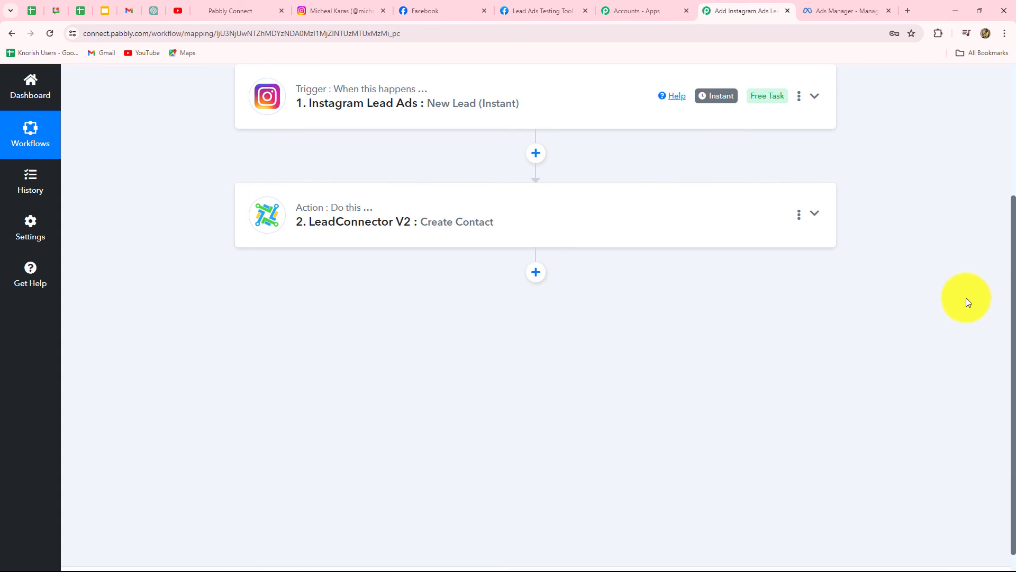